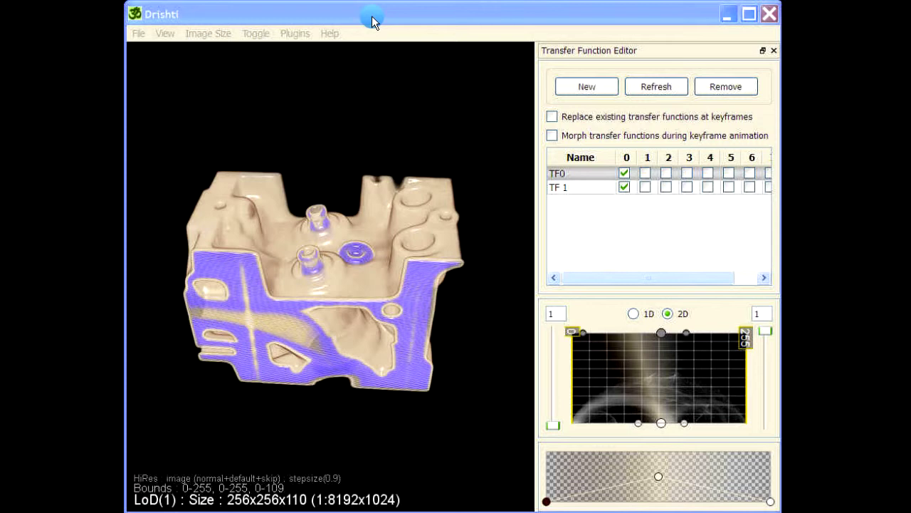
# Turn transfer functions TF0 and TF 1 off and back on in set 0 to examine what each contributes to the rendering.
pyautogui.moveTo(442, 402); pyautogui.dragTo(385, 426)
pyautogui.click(598, 174)
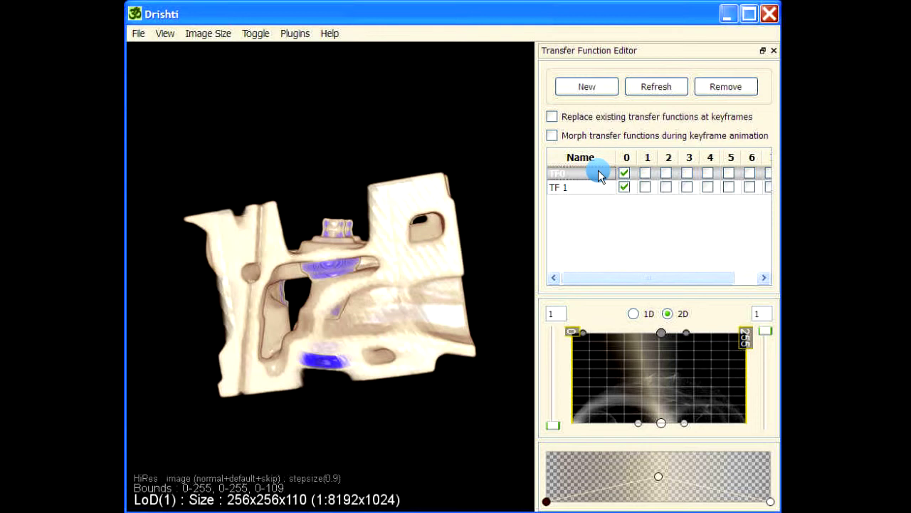
pyautogui.click(624, 173)
pyautogui.click(596, 187)
pyautogui.moveTo(396, 171); pyautogui.dragTo(441, 362)
pyautogui.click(625, 175)
pyautogui.moveTo(420, 395); pyautogui.dragTo(411, 267)
pyautogui.click(624, 186)
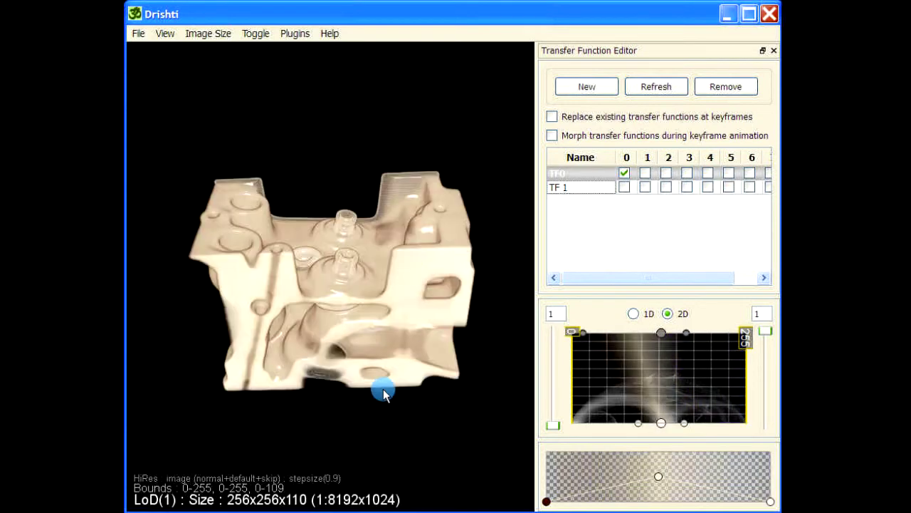
pyautogui.moveTo(313, 402); pyautogui.dragTo(362, 423)
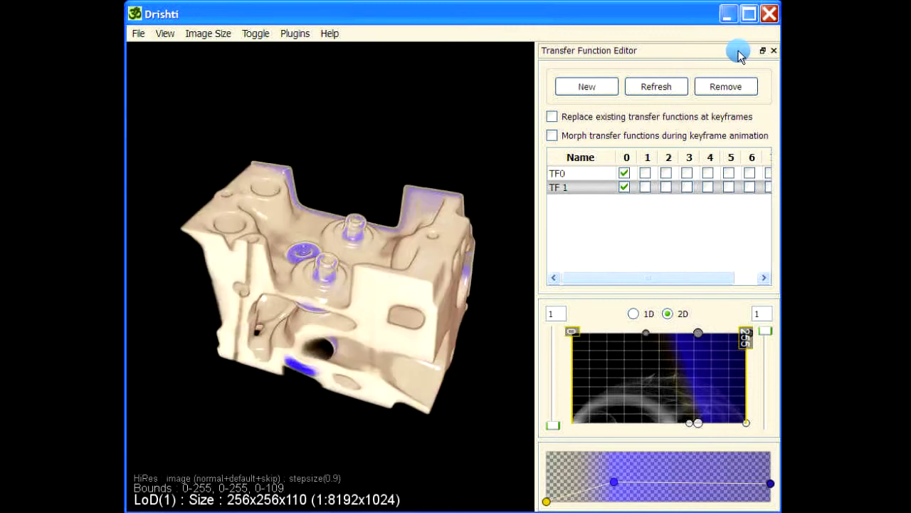
# Move the Transfer Function Editor out of the main window and show the Shader Widget.
pyautogui.press('F2')
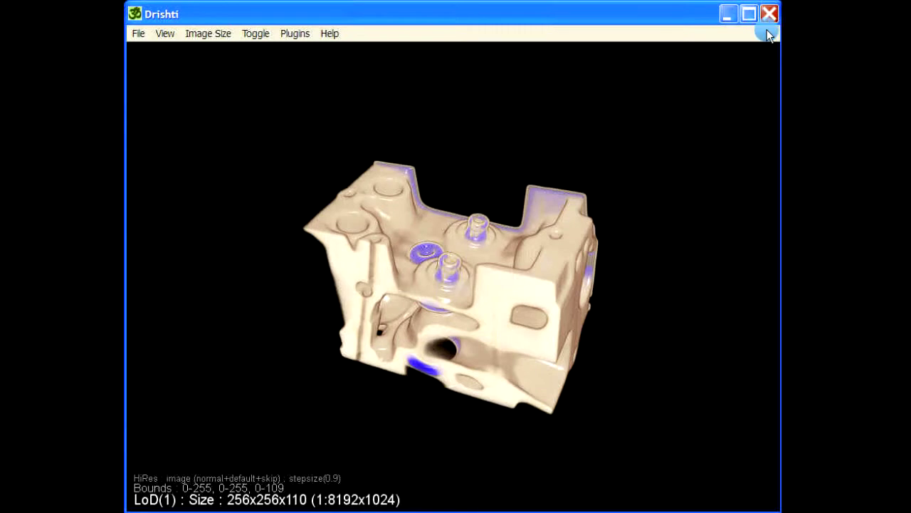
pyautogui.click(162, 37)
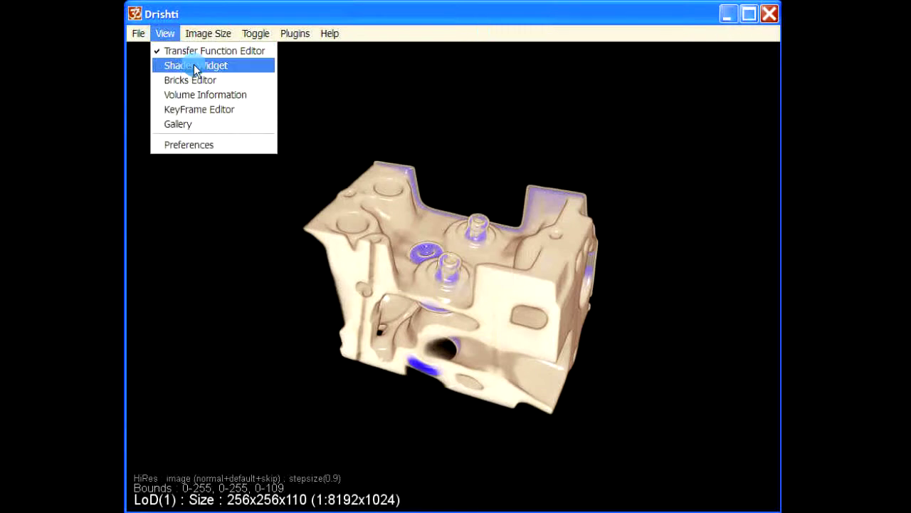
pyautogui.click(196, 65)
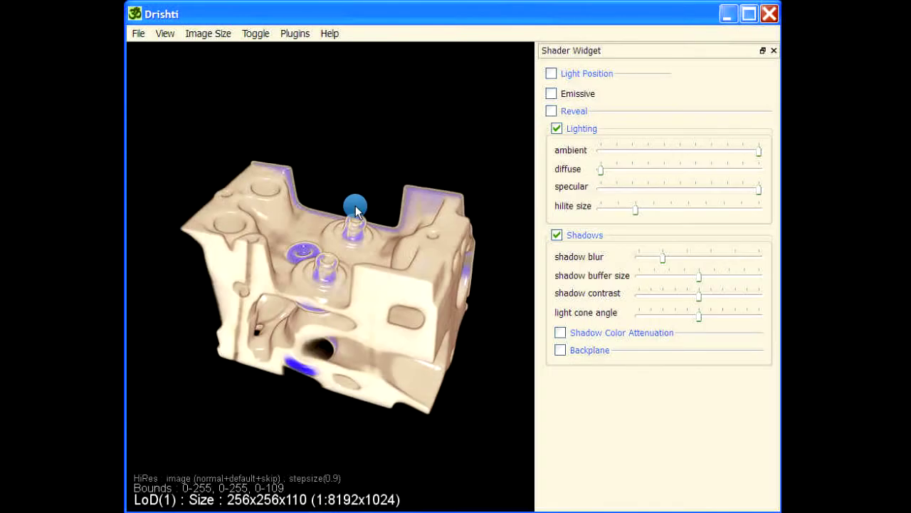
# Switch the high-resolution rendering repeatedly between default and user shading to compare them, finishing in user shading.
pyautogui.click(375, 142)
pyautogui.moveTo(389, 417); pyautogui.dragTo(406, 444)
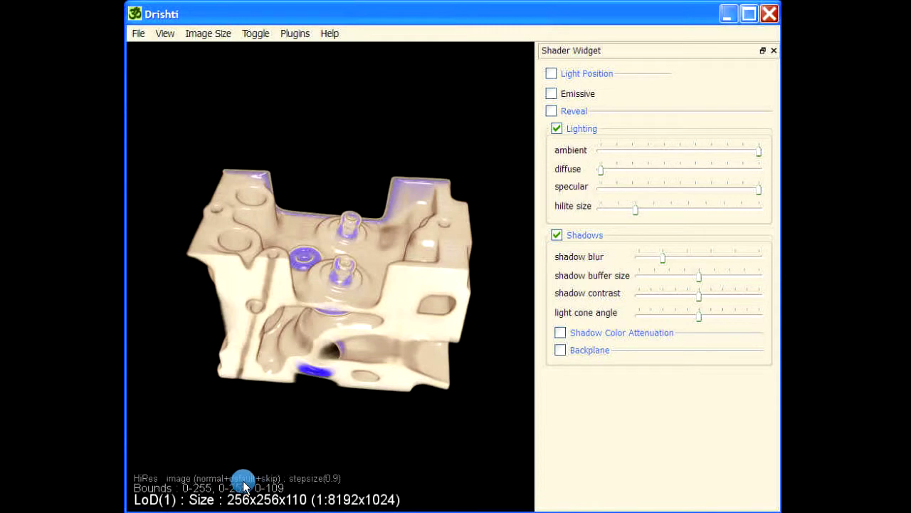
pyautogui.click(312, 380)
pyautogui.click(360, 164)
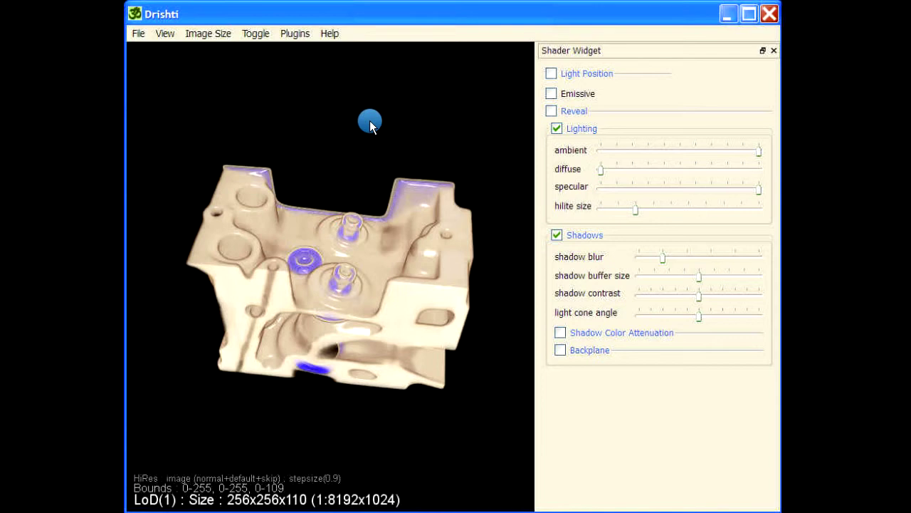
pyautogui.moveTo(305, 396); pyautogui.dragTo(240, 447)
pyautogui.moveTo(315, 464); pyautogui.dragTo(555, 261)
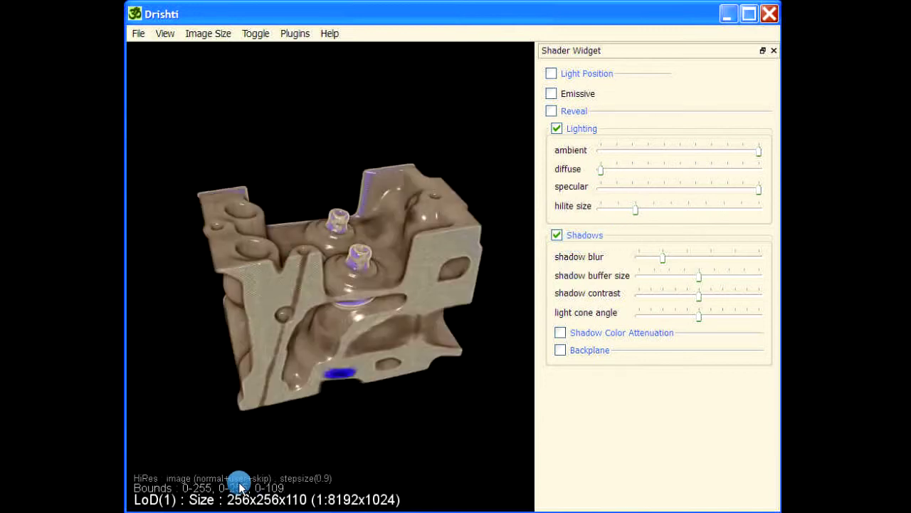
pyautogui.press('l')
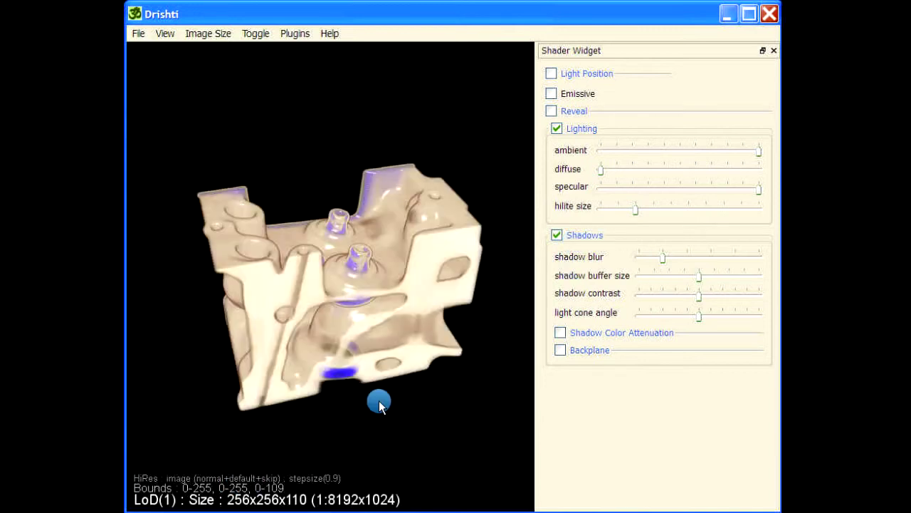
pyautogui.press('l')
pyautogui.press('l')
pyautogui.press('l')
pyautogui.press('l')
pyautogui.press('l')
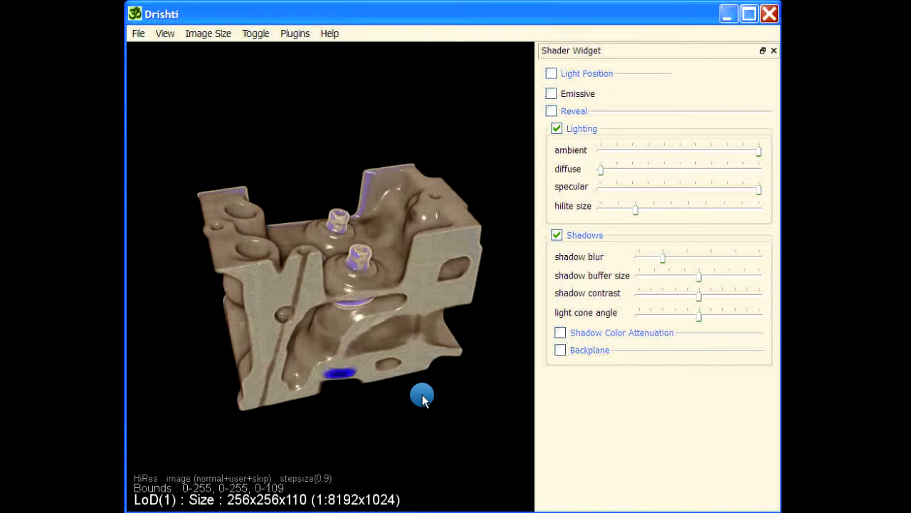
pyautogui.press('l')
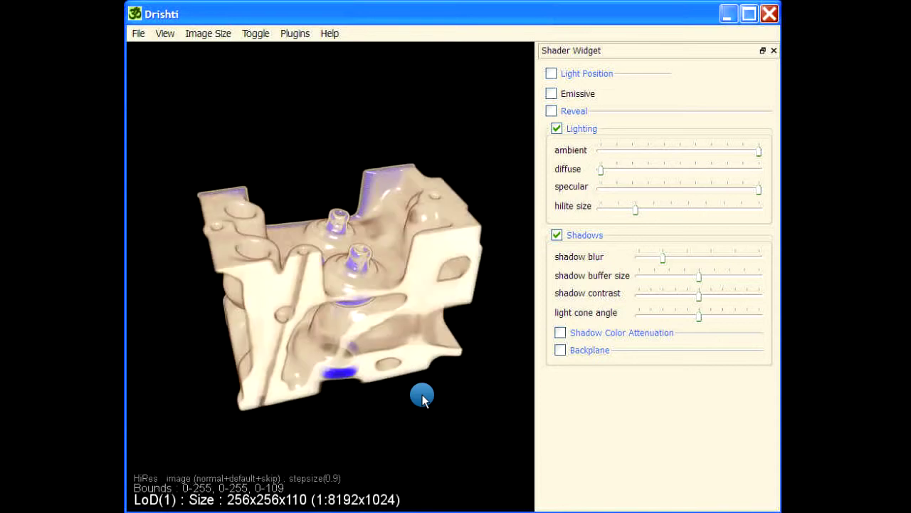
pyautogui.press('l')
pyautogui.moveTo(389, 375); pyautogui.dragTo(359, 178)
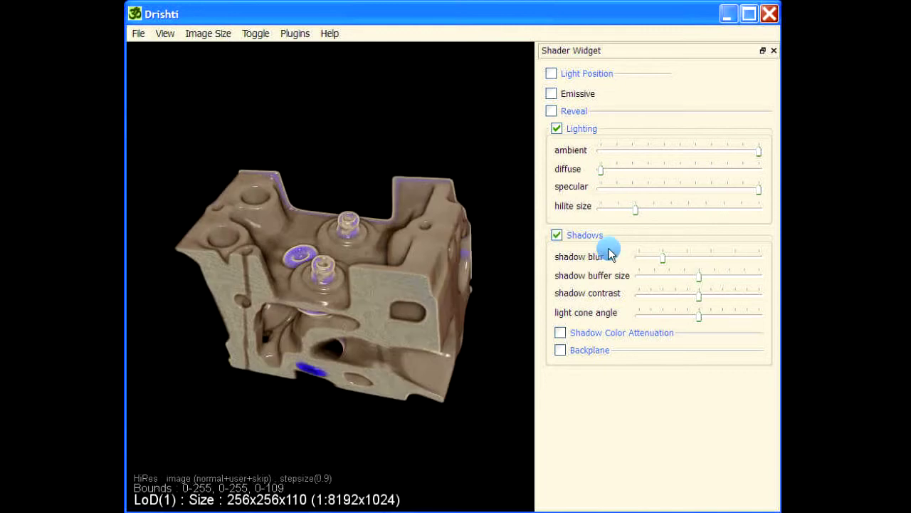
# Try the minimum shadow blur, and raise both shadow blur and shadow contrast to their maximum.
pyautogui.moveTo(662, 260); pyautogui.dragTo(638, 259)
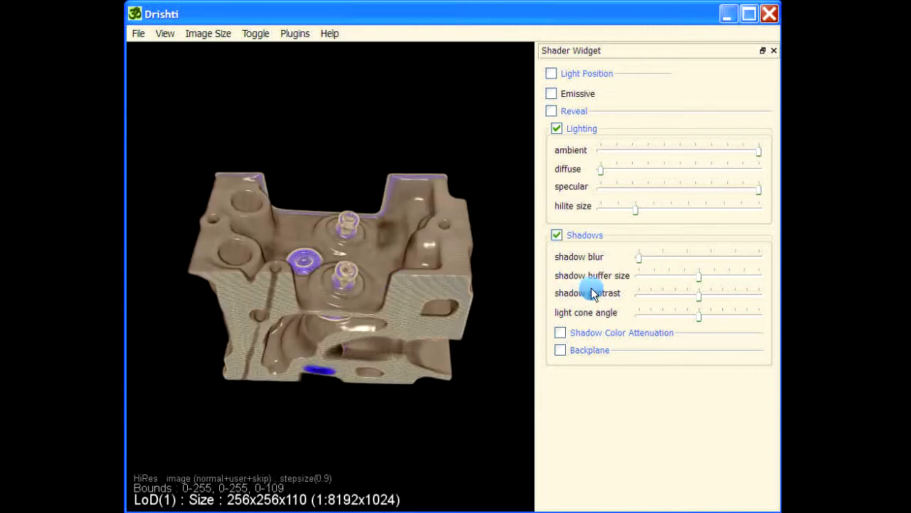
pyautogui.moveTo(666, 262); pyautogui.dragTo(759, 261)
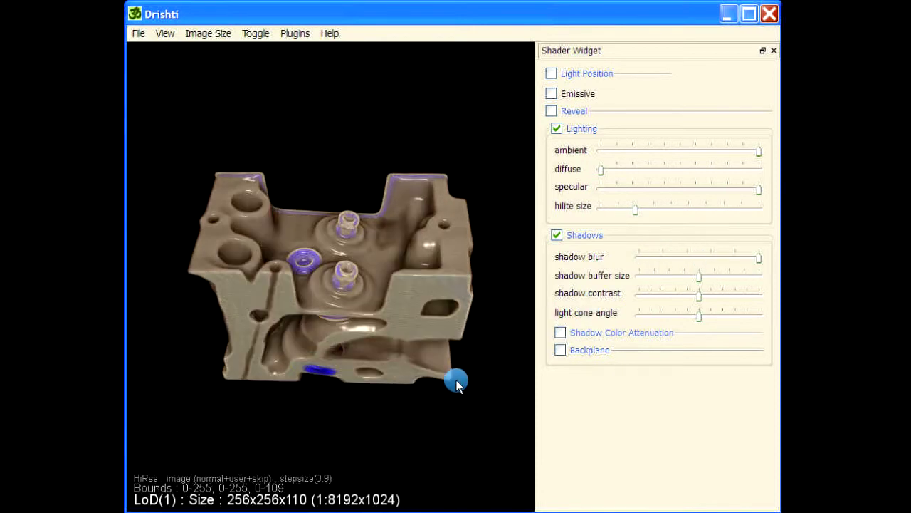
pyautogui.moveTo(717, 288); pyautogui.dragTo(758, 299)
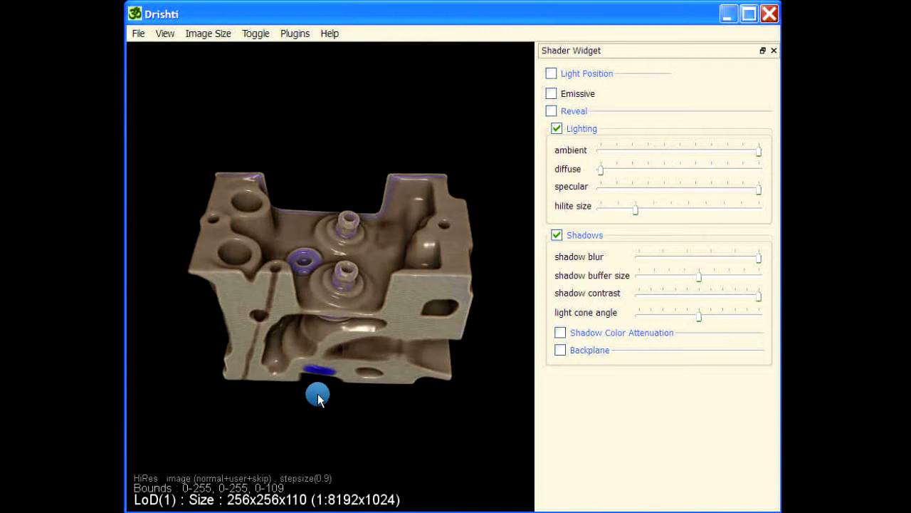
# Enable Light Position with the light aimed from the lower left, and reduce shadow blur to its minimum.
pyautogui.moveTo(378, 317); pyautogui.dragTo(389, 449)
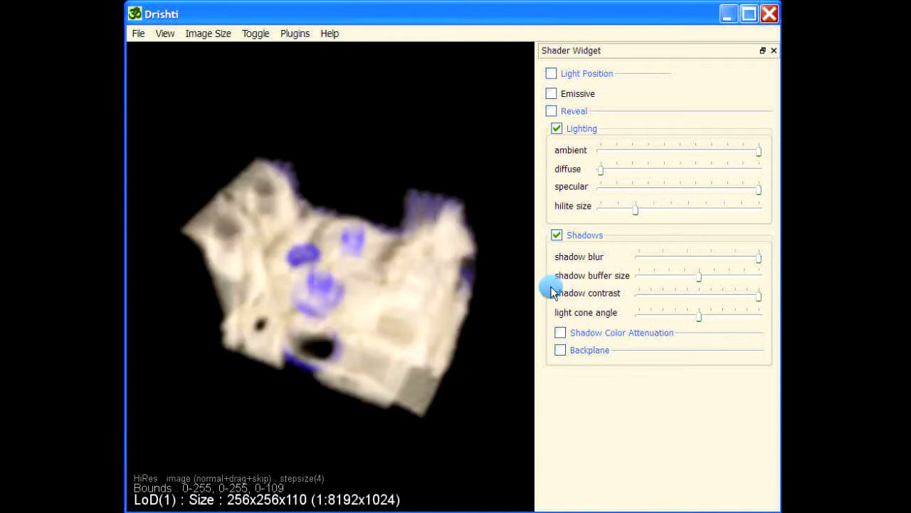
pyautogui.click(551, 74)
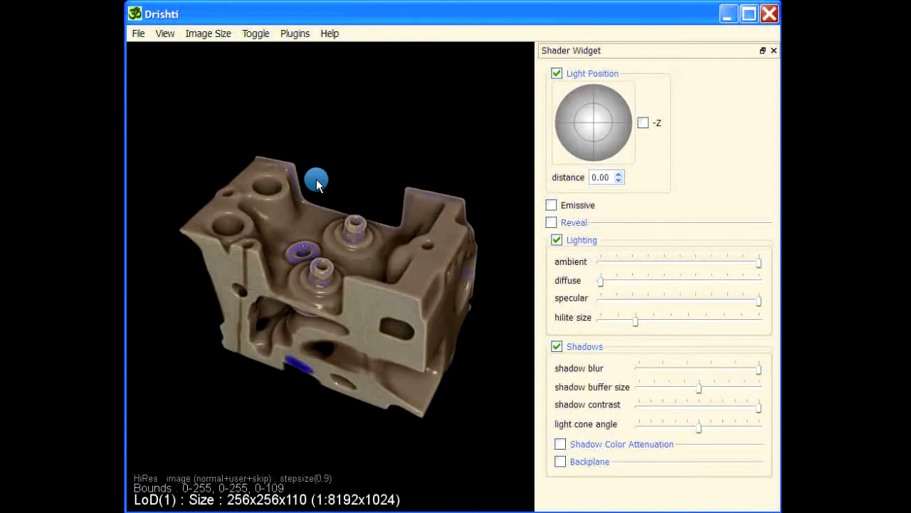
pyautogui.moveTo(593, 124); pyautogui.dragTo(572, 140)
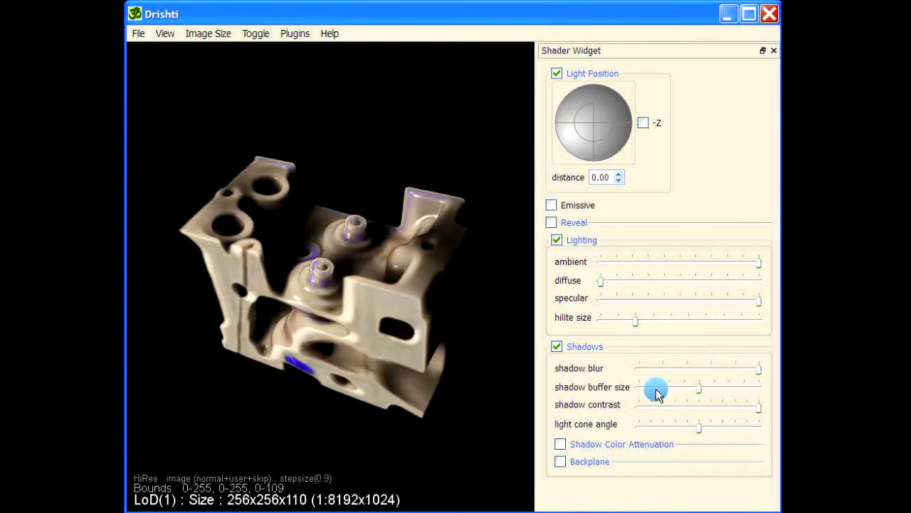
pyautogui.moveTo(758, 368); pyautogui.dragTo(639, 370)
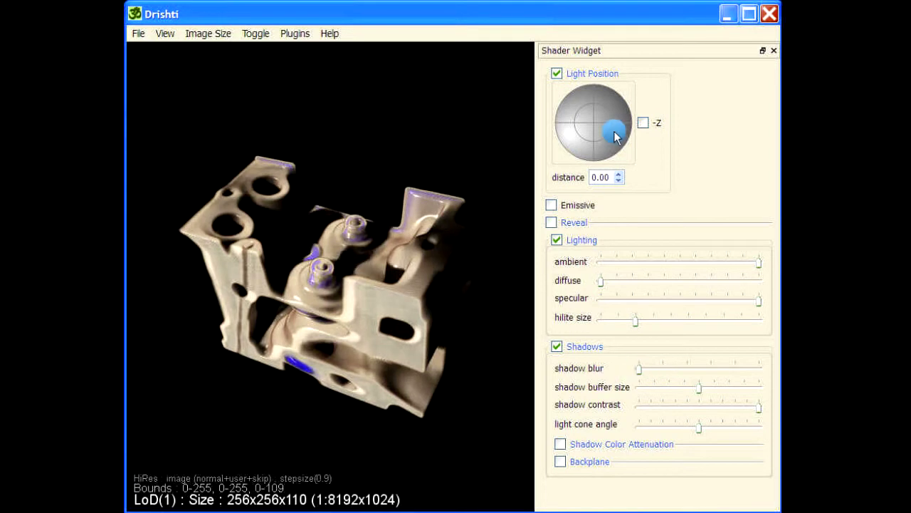
# Try lighting the model from slightly below the centre.
pyautogui.moveTo(600, 116)
pyautogui.mouseDown()
pyautogui.moveTo(578, 115)
pyautogui.moveTo(569, 147)
pyautogui.moveTo(578, 133)
pyautogui.moveTo(594, 142)
pyautogui.mouseUp()
pyautogui.moveTo(689, 375)
pyautogui.mouseDown()
pyautogui.moveTo(702, 391)
pyautogui.moveTo(643, 396)
pyautogui.moveTo(756, 397)
pyautogui.moveTo(692, 396)
pyautogui.moveTo(698, 393)
pyautogui.mouseUp()
pyautogui.moveTo(380, 142); pyautogui.dragTo(394, 221)
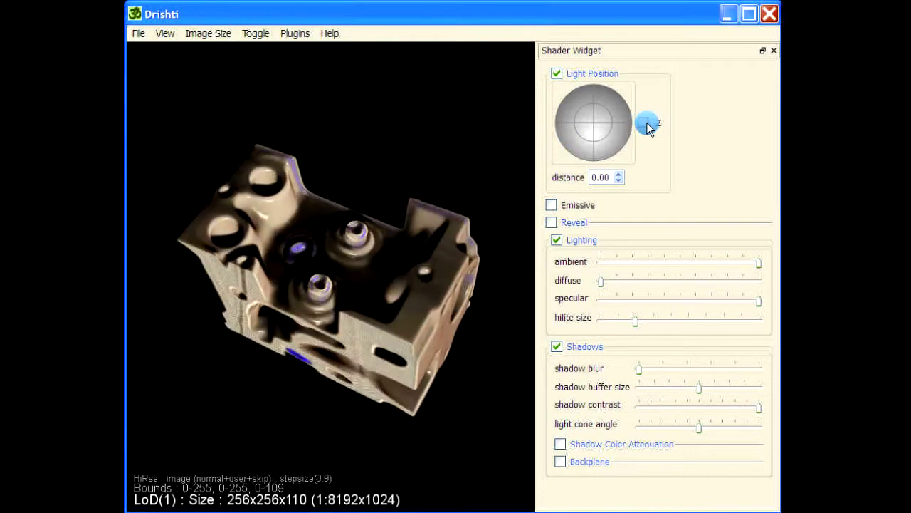
# Place the light behind the model with the -Z option and centre its direction.
pyautogui.click(645, 125)
pyautogui.moveTo(441, 138); pyautogui.dragTo(359, 146)
pyautogui.moveTo(592, 122)
pyautogui.mouseDown()
pyautogui.moveTo(596, 131)
pyautogui.moveTo(583, 118)
pyautogui.moveTo(615, 114)
pyautogui.moveTo(623, 125)
pyautogui.moveTo(615, 134)
pyautogui.moveTo(596, 129)
pyautogui.mouseUp()
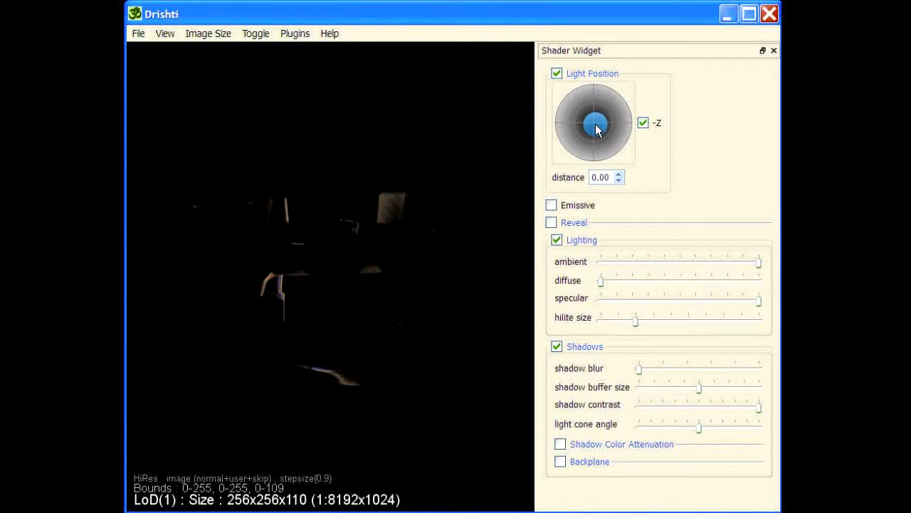
# In the Transfer Function Editor, shift TF0's 2D region toward lower intensities, narrow its base and widen its upper end.
pyautogui.press('F1')
pyautogui.moveTo(726, 71); pyautogui.dragTo(645, 73)
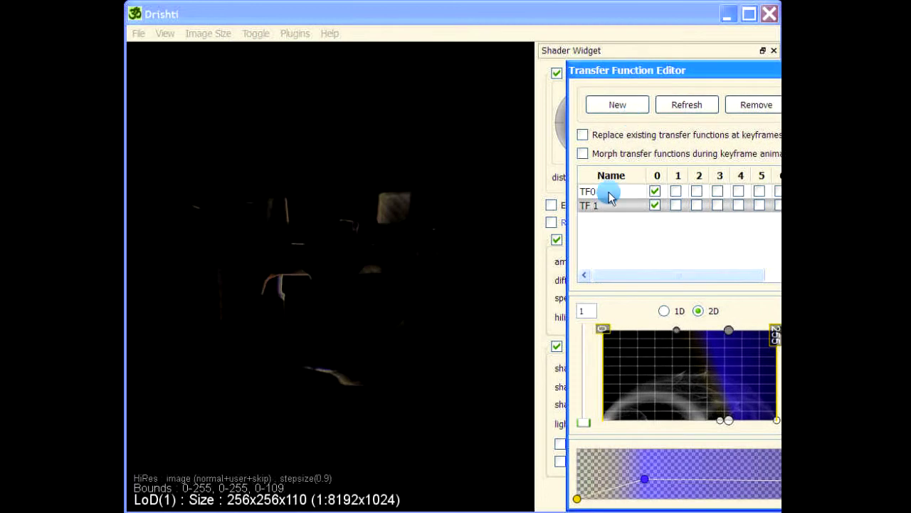
pyautogui.click(606, 194)
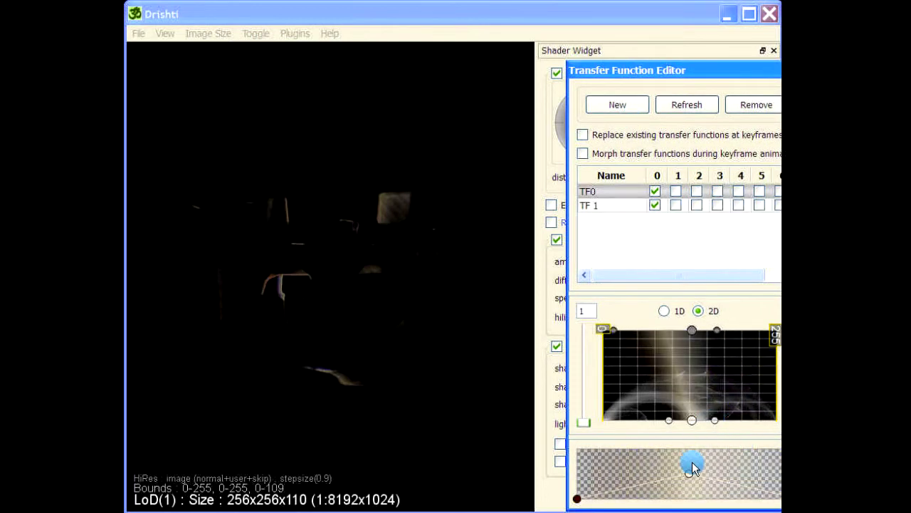
pyautogui.moveTo(717, 424); pyautogui.dragTo(666, 425)
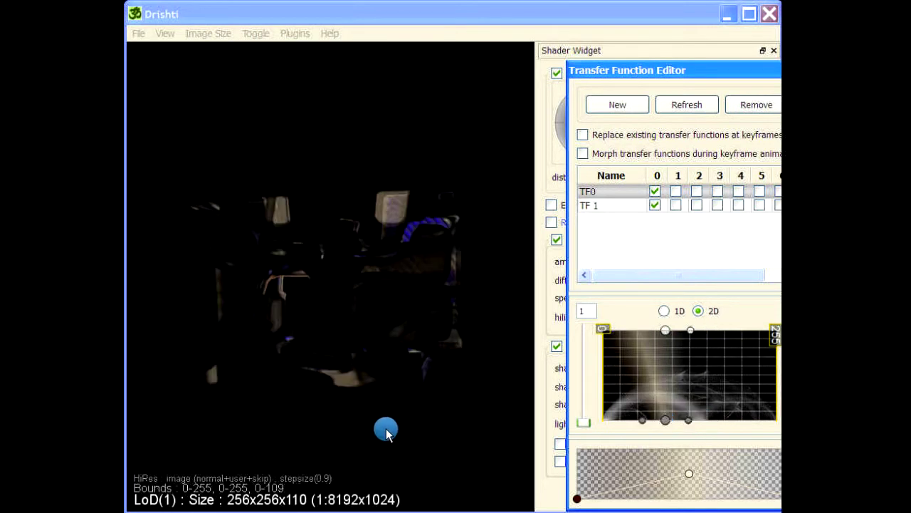
pyautogui.moveTo(694, 424); pyautogui.dragTo(677, 420)
pyautogui.moveTo(714, 331); pyautogui.dragTo(732, 329)
# Move the Transfer Function Editor out of the way and turn off -Z so the light comes from the front.
pyautogui.moveTo(455, 356)
pyautogui.mouseDown()
pyautogui.moveTo(464, 278)
pyautogui.moveTo(362, 354)
pyautogui.moveTo(349, 415)
pyautogui.moveTo(395, 429)
pyautogui.moveTo(445, 411)
pyautogui.moveTo(503, 307)
pyautogui.moveTo(440, 354)
pyautogui.mouseUp()
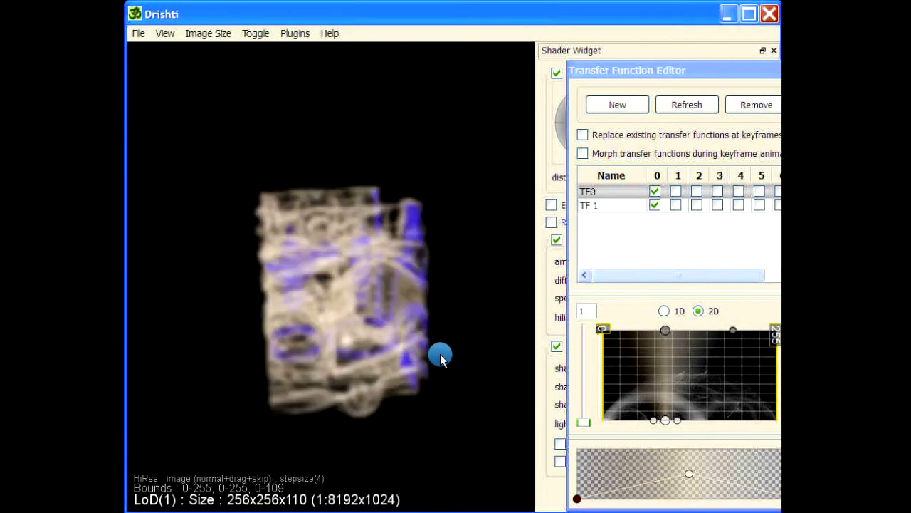
pyautogui.moveTo(674, 77); pyautogui.dragTo(781, 100)
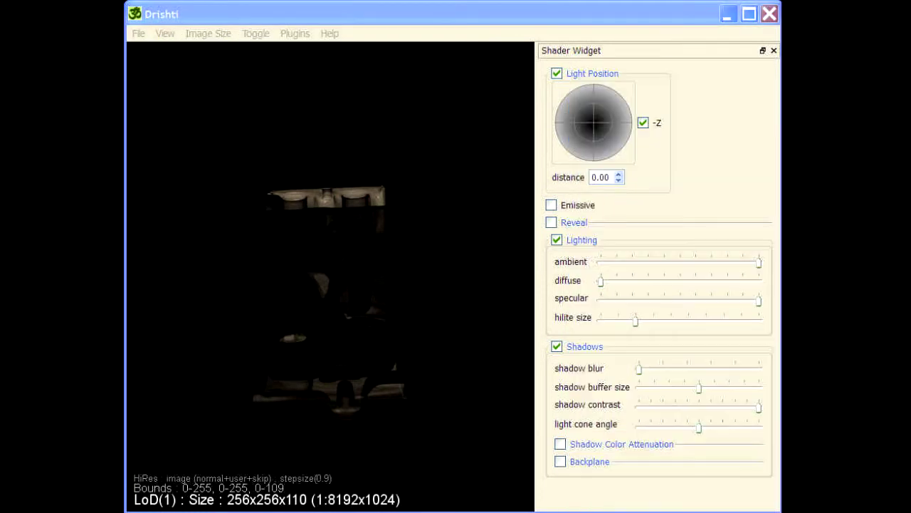
pyautogui.click(643, 123)
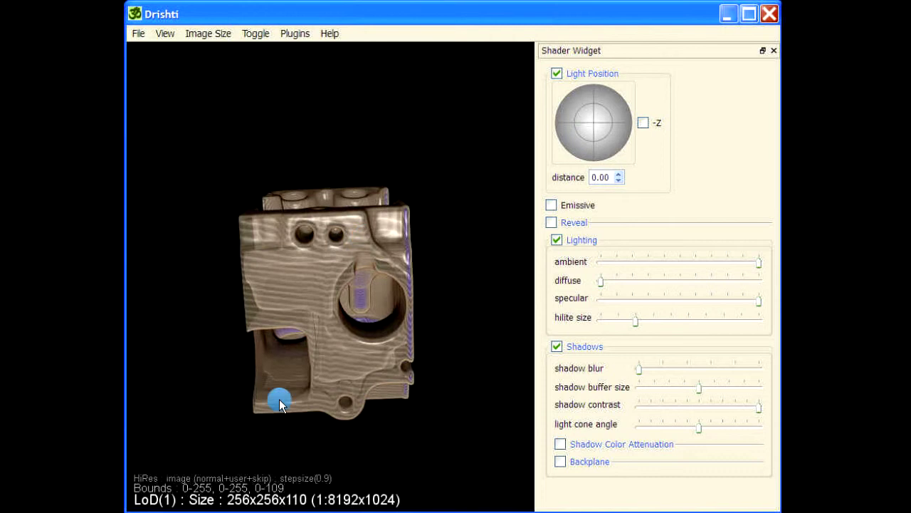
# Increase the shadow blur to slightly above the middle of its range.
pyautogui.moveTo(449, 435); pyautogui.dragTo(454, 440)
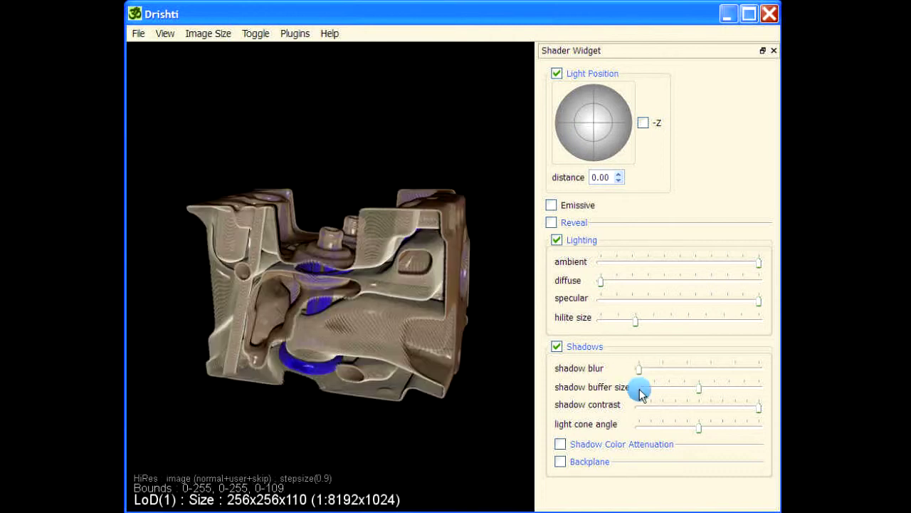
pyautogui.moveTo(641, 371); pyautogui.dragTo(711, 369)
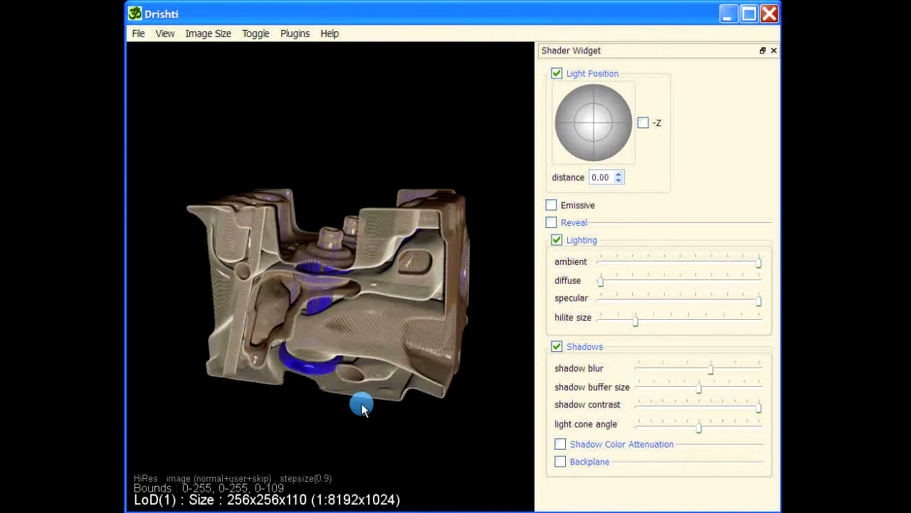
pyautogui.moveTo(269, 426); pyautogui.dragTo(392, 434)
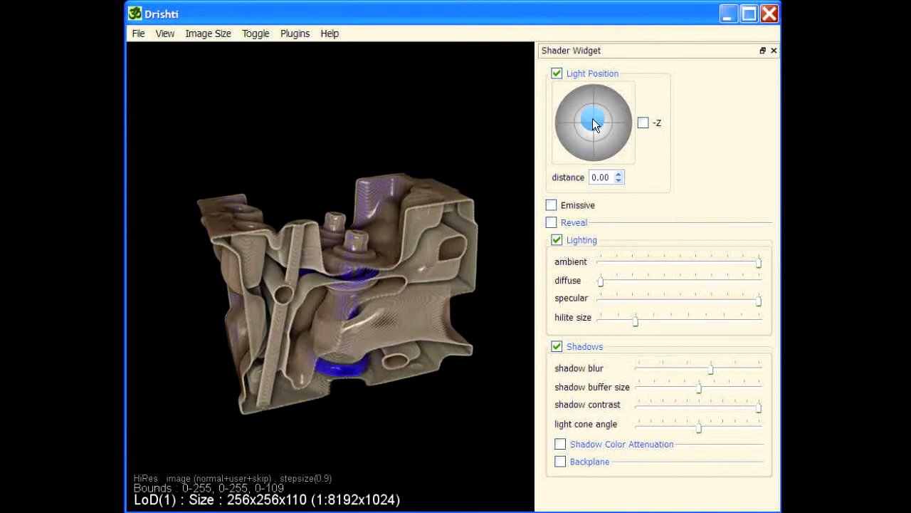
# Aim the light slightly toward the upper left and set the light distance to 3.00.
pyautogui.moveTo(586, 112); pyautogui.dragTo(620, 183)
pyautogui.click(619, 181)
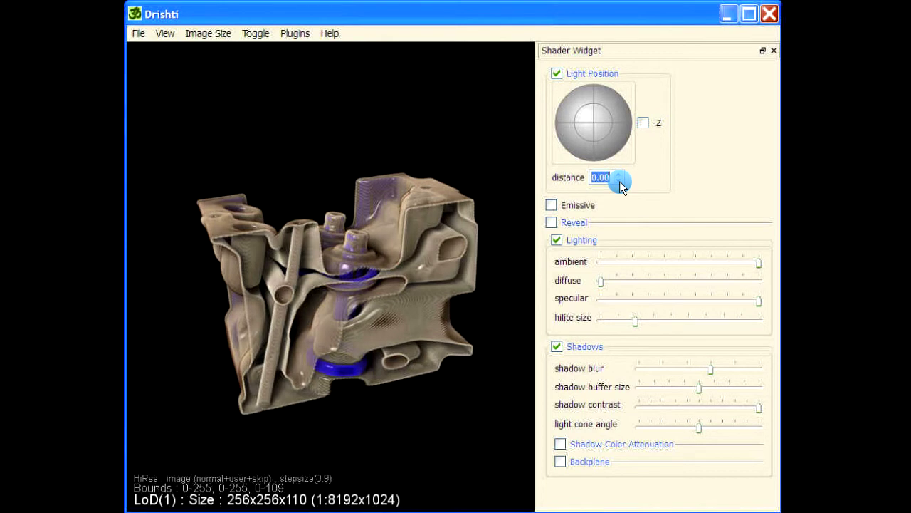
pyautogui.click(618, 181)
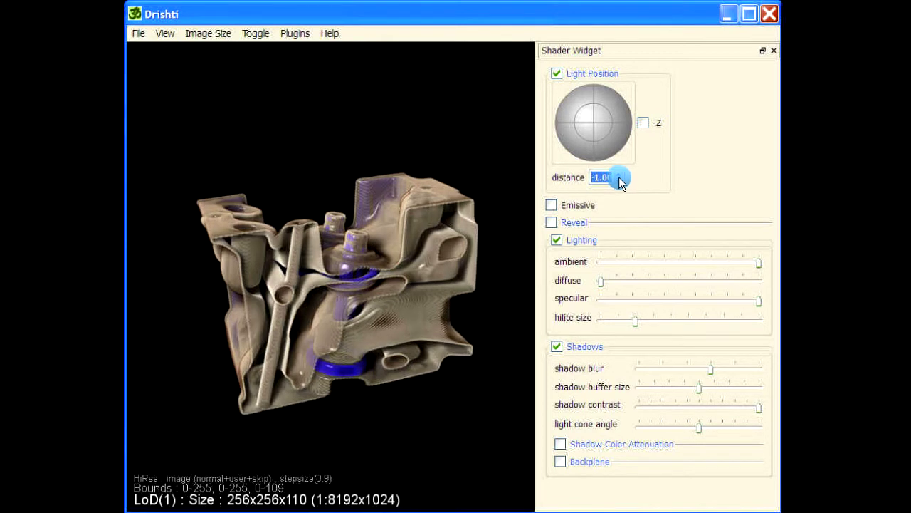
pyautogui.click(618, 178)
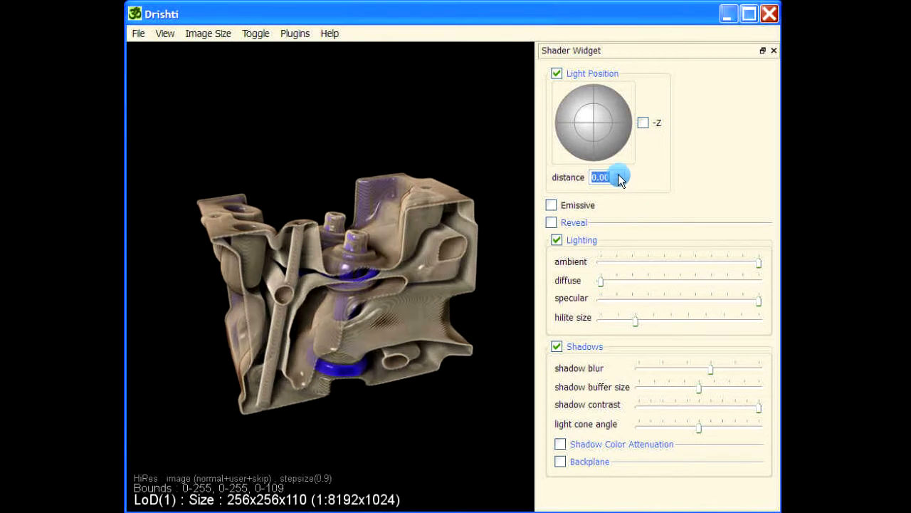
pyautogui.click(618, 178)
pyautogui.click(619, 178)
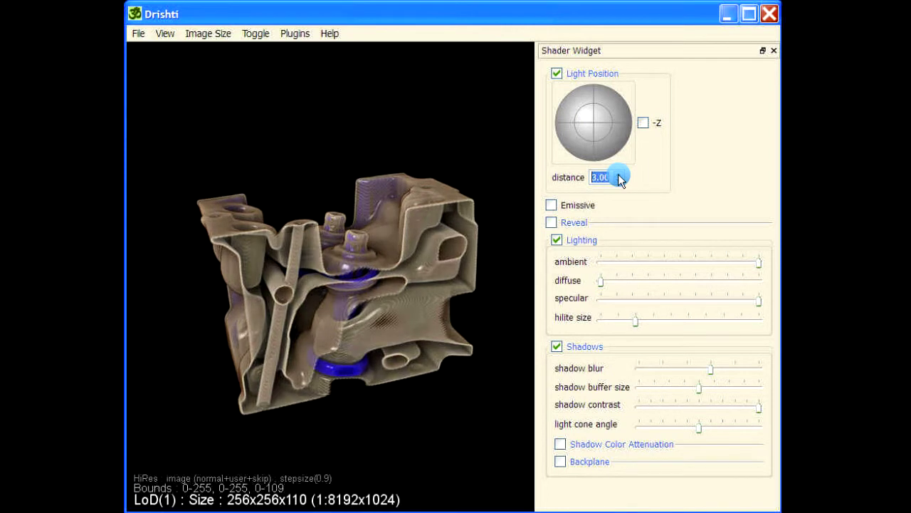
# Reduce the light distance to 0.00 and aim the light slightly toward the upper left.
pyautogui.click(618, 181)
pyautogui.click(618, 180)
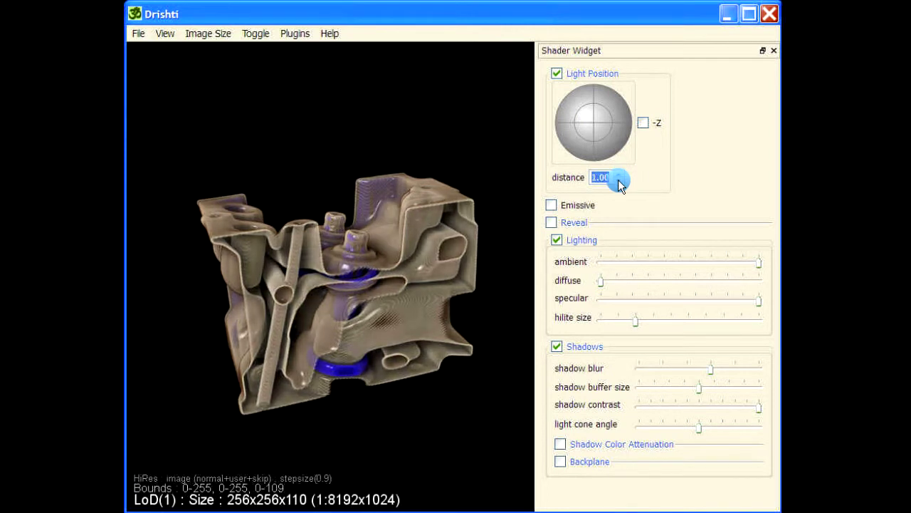
pyautogui.click(618, 179)
pyautogui.click(594, 126)
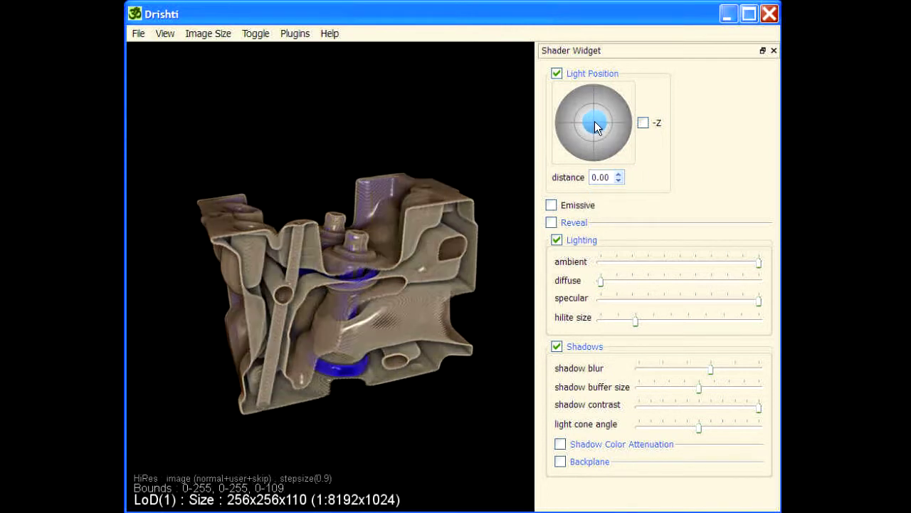
pyautogui.moveTo(583, 113)
pyautogui.mouseDown()
pyautogui.moveTo(577, 136)
pyautogui.moveTo(589, 103)
pyautogui.moveTo(616, 107)
pyautogui.moveTo(602, 96)
pyautogui.moveTo(582, 116)
pyautogui.moveTo(594, 124)
pyautogui.moveTo(603, 105)
pyautogui.moveTo(591, 100)
pyautogui.mouseUp()
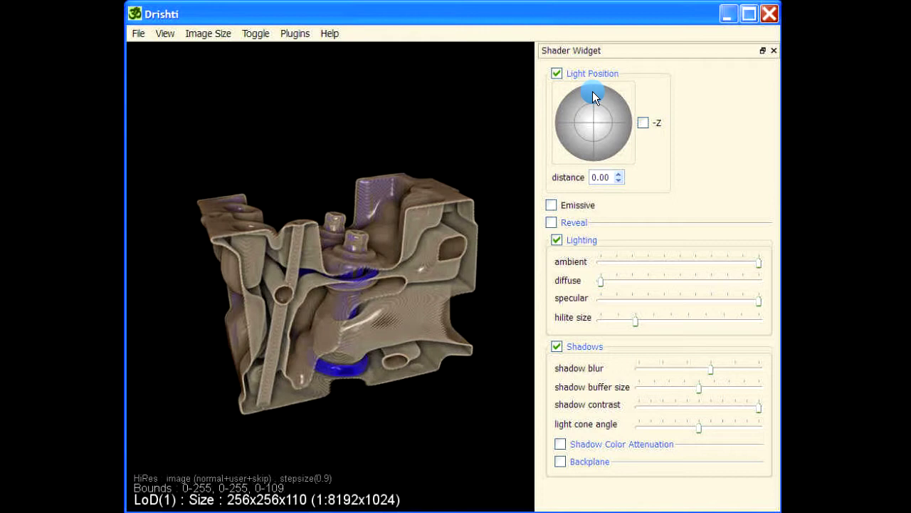
pyautogui.moveTo(590, 121); pyautogui.dragTo(579, 112)
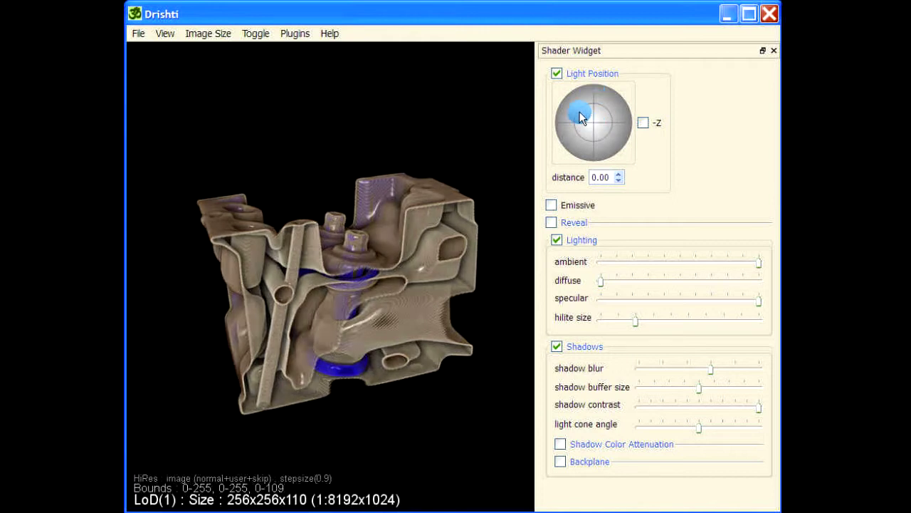
# Turn off Light Position and enable Shadow Color Attenuation, viewing the part from a different angle.
pyautogui.moveTo(320, 368); pyautogui.dragTo(391, 167)
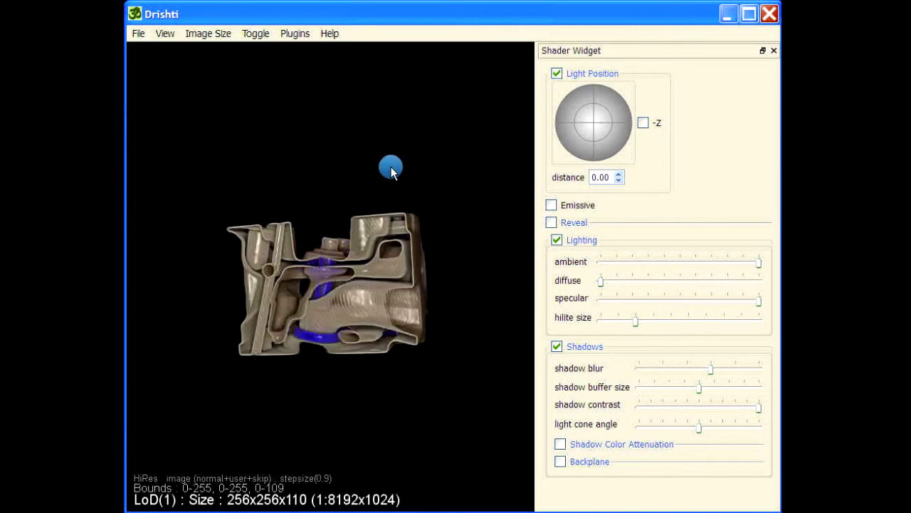
pyautogui.click(556, 73)
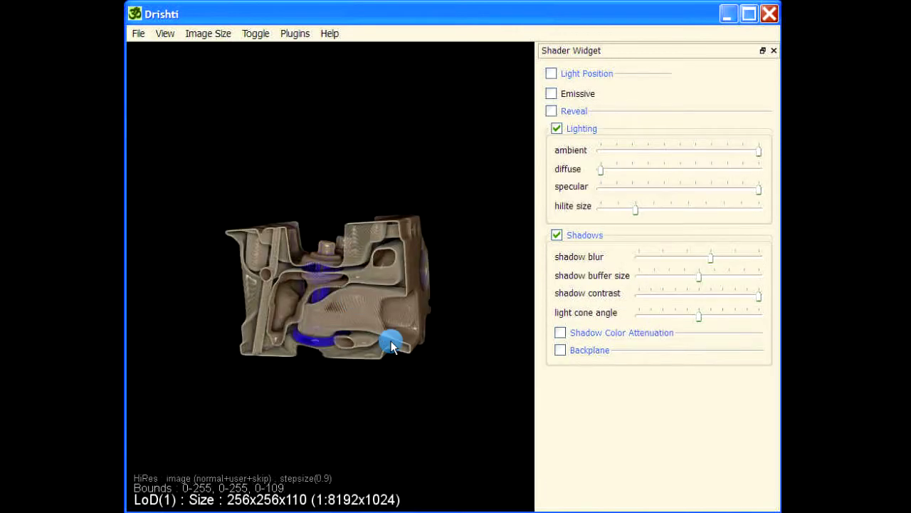
pyautogui.click(562, 333)
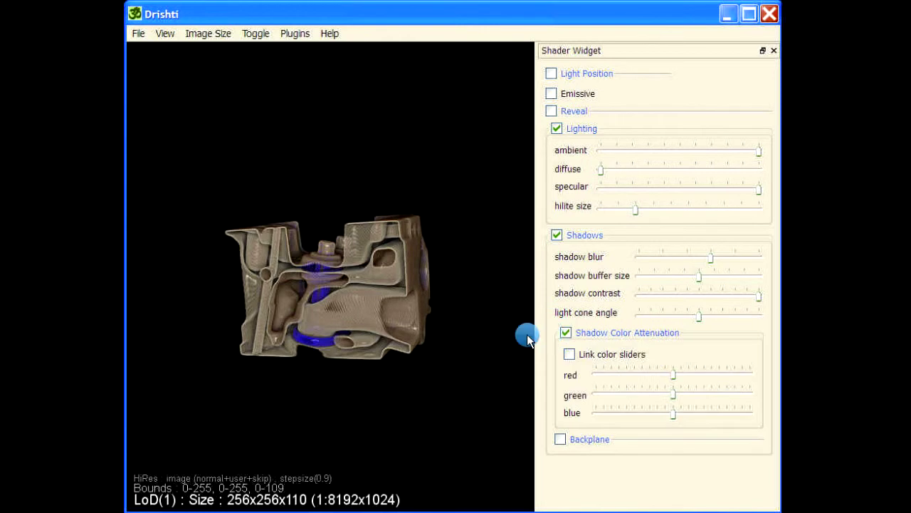
pyautogui.moveTo(272, 205)
pyautogui.mouseDown()
pyautogui.moveTo(381, 412)
pyautogui.moveTo(474, 415)
pyautogui.moveTo(287, 425)
pyautogui.mouseUp()
# Raise the red shadow attenuation well above the middle, and lower green and blue to near their minimum.
pyautogui.moveTo(675, 381); pyautogui.dragTo(731, 378)
pyautogui.moveTo(675, 397); pyautogui.dragTo(603, 397)
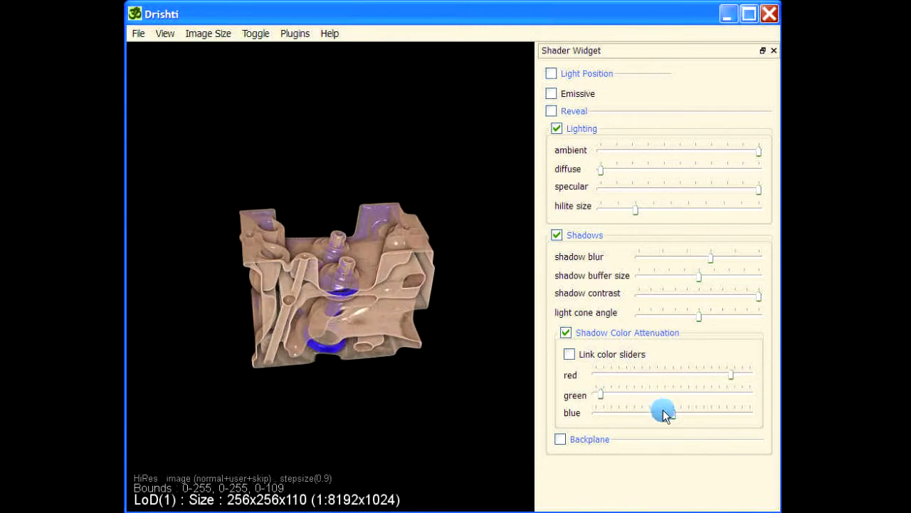
pyautogui.moveTo(674, 414); pyautogui.dragTo(609, 419)
pyautogui.moveTo(443, 436); pyautogui.dragTo(467, 186)
pyautogui.moveTo(373, 79); pyautogui.dragTo(447, 364)
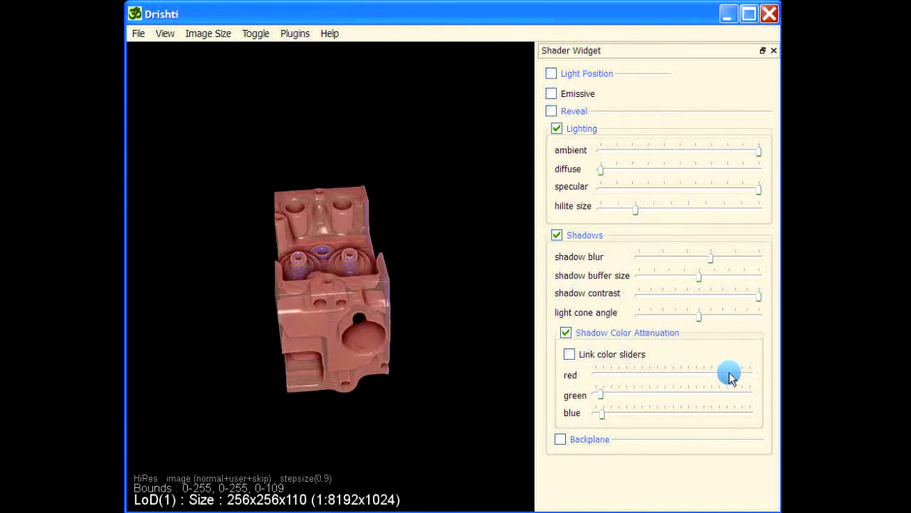
# Lower the red shadow attenuation to match the others, link the color sliders and raise all three to maximum.
pyautogui.moveTo(722, 381); pyautogui.dragTo(577, 413)
pyautogui.click(604, 420)
pyautogui.click(569, 354)
pyautogui.click(596, 378)
pyautogui.moveTo(596, 381); pyautogui.dragTo(754, 379)
pyautogui.moveTo(444, 389); pyautogui.dragTo(536, 388)
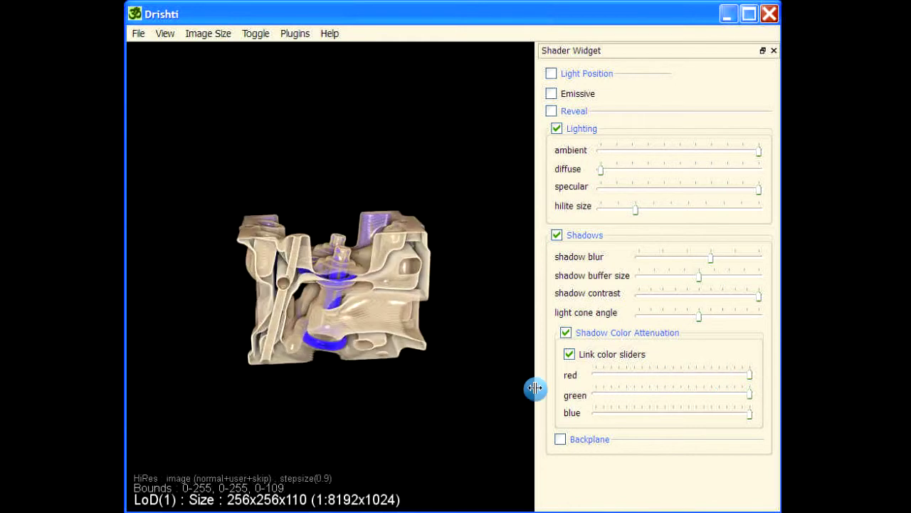
# Shift TF0's 2D region toward higher intensities and move the Transfer Function Editor out of the way.
pyautogui.click(761, 50)
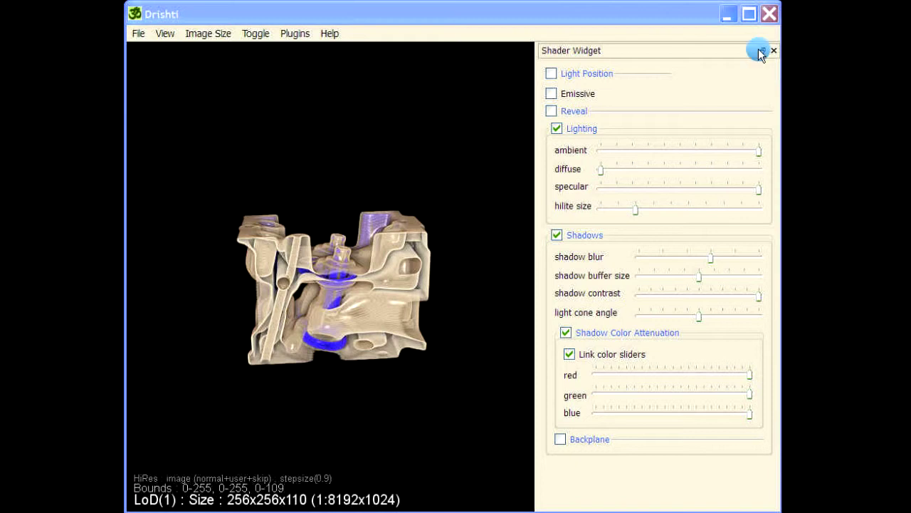
pyautogui.click(640, 406)
pyautogui.moveTo(627, 407)
pyautogui.mouseDown()
pyautogui.moveTo(654, 414)
pyautogui.moveTo(633, 409)
pyautogui.mouseUp()
pyautogui.click(627, 93)
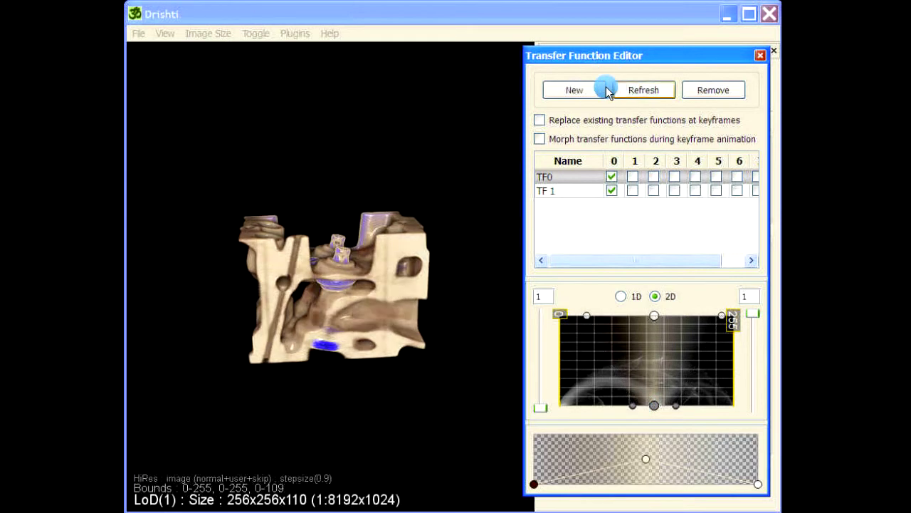
pyautogui.moveTo(598, 57); pyautogui.dragTo(772, 61)
# Lower the linked shadow color attenuation to about a quarter of its range, and raise it back to the middle.
pyautogui.click(753, 376)
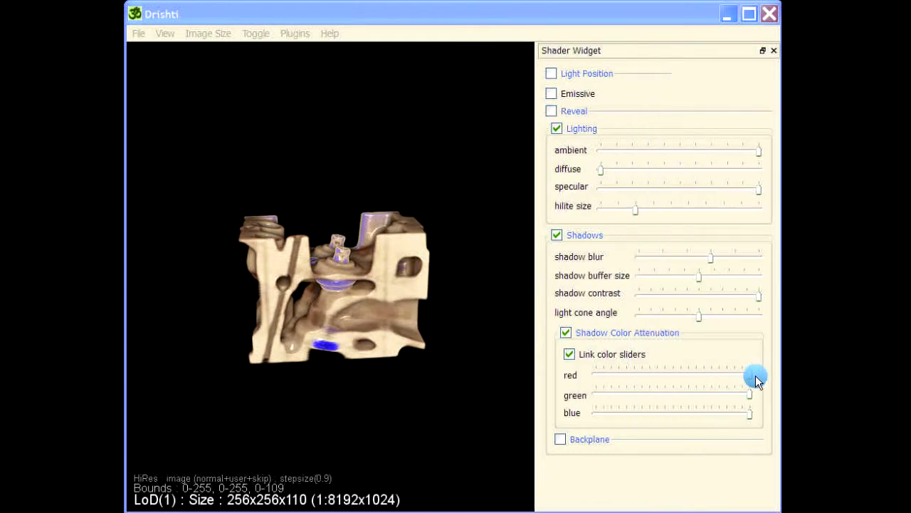
pyautogui.moveTo(749, 378); pyautogui.dragTo(629, 378)
pyautogui.moveTo(302, 437); pyautogui.dragTo(438, 333)
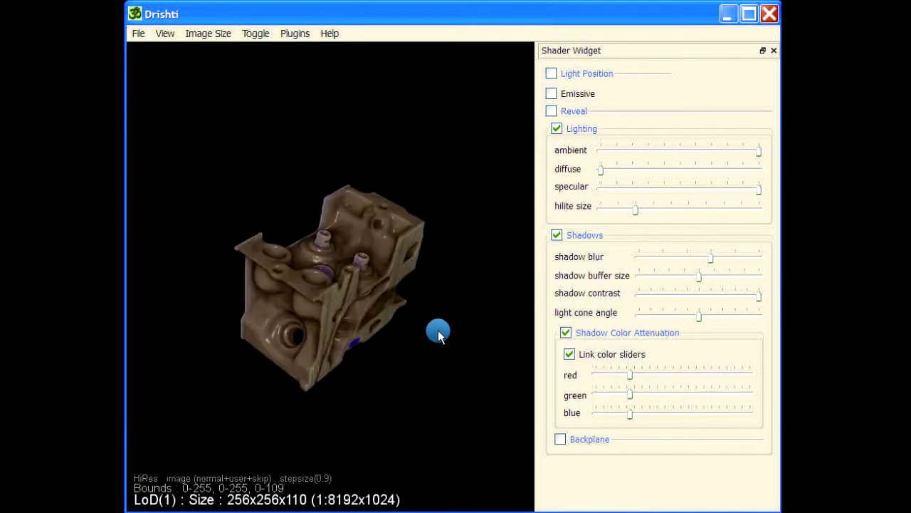
pyautogui.moveTo(630, 375); pyautogui.dragTo(670, 381)
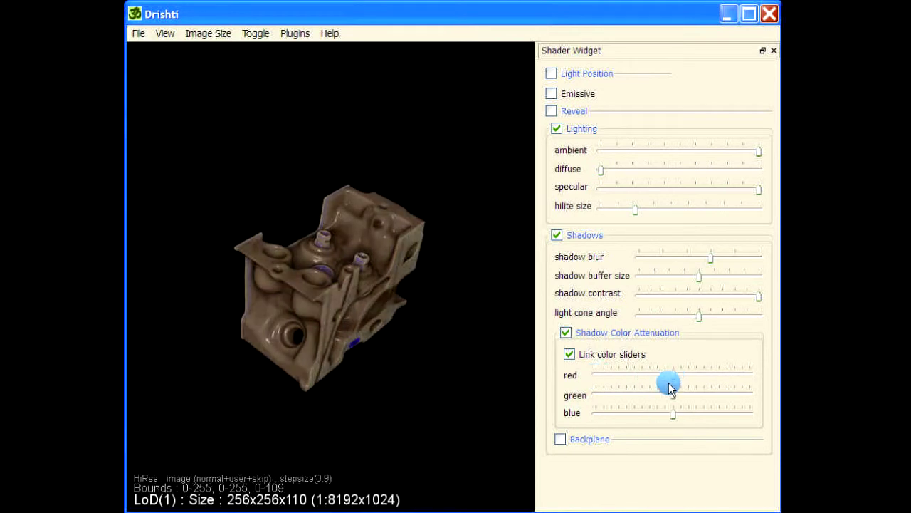
pyautogui.moveTo(411, 364); pyautogui.dragTo(414, 168)
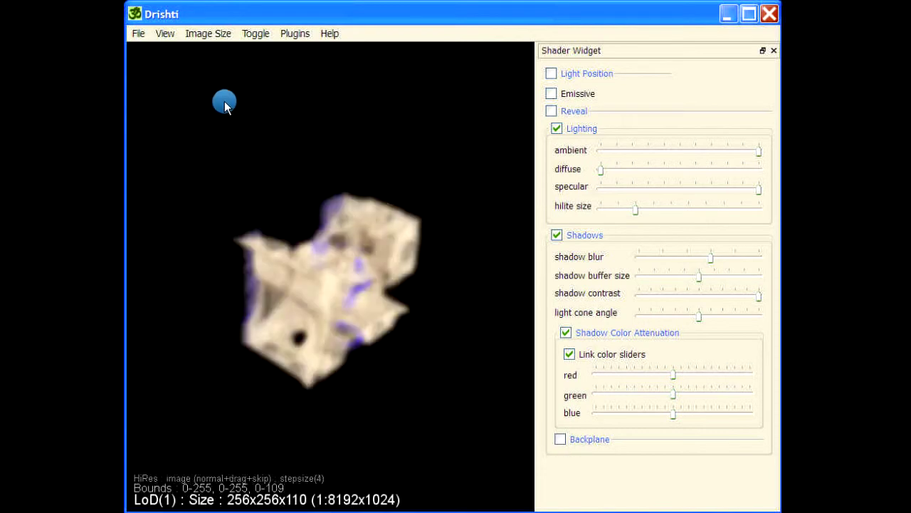
# Set the background color to white in the Preferences and close them.
pyautogui.click(164, 34)
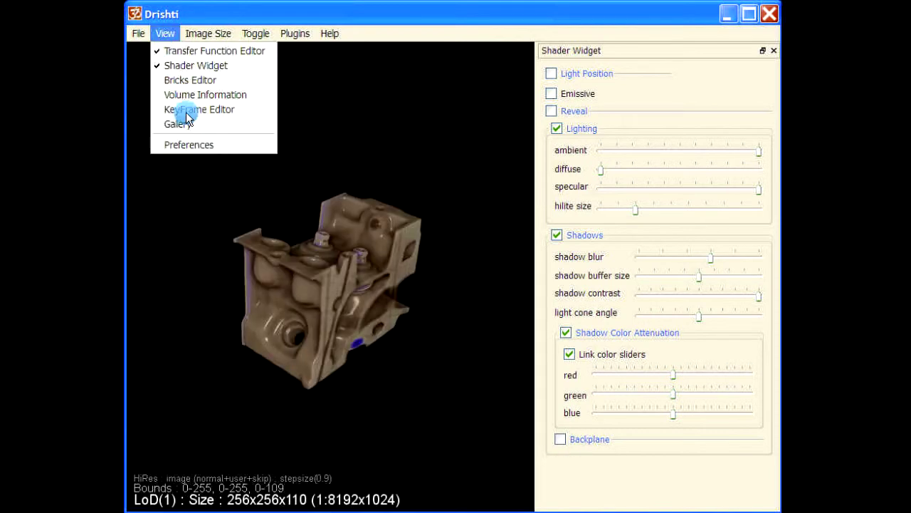
pyautogui.click(197, 147)
pyautogui.click(238, 220)
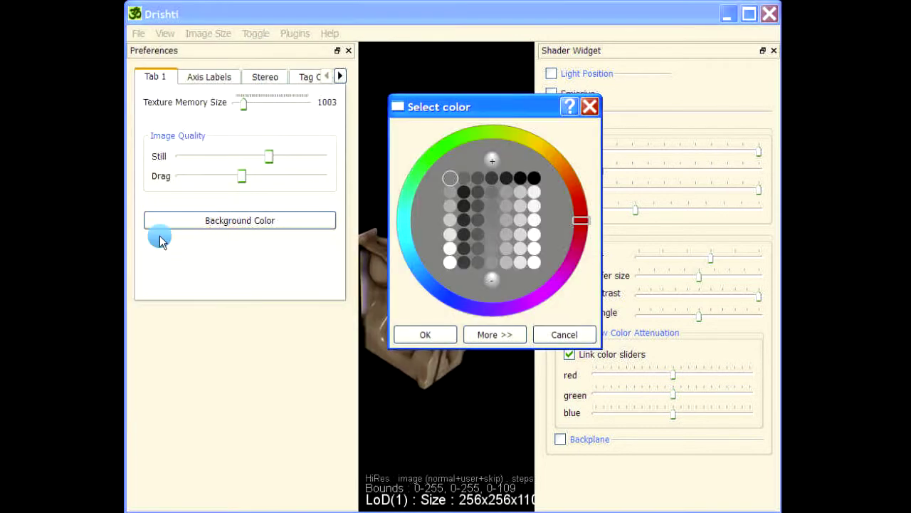
pyautogui.click(446, 265)
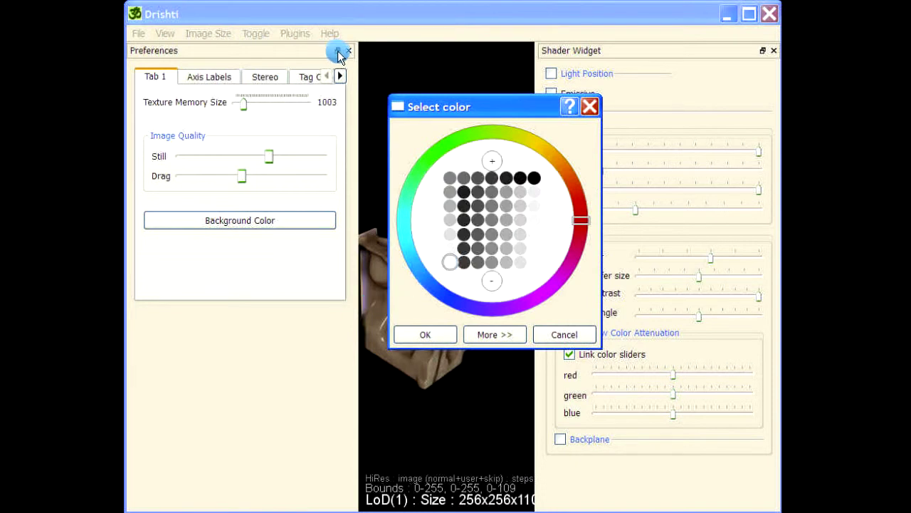
pyautogui.click(425, 335)
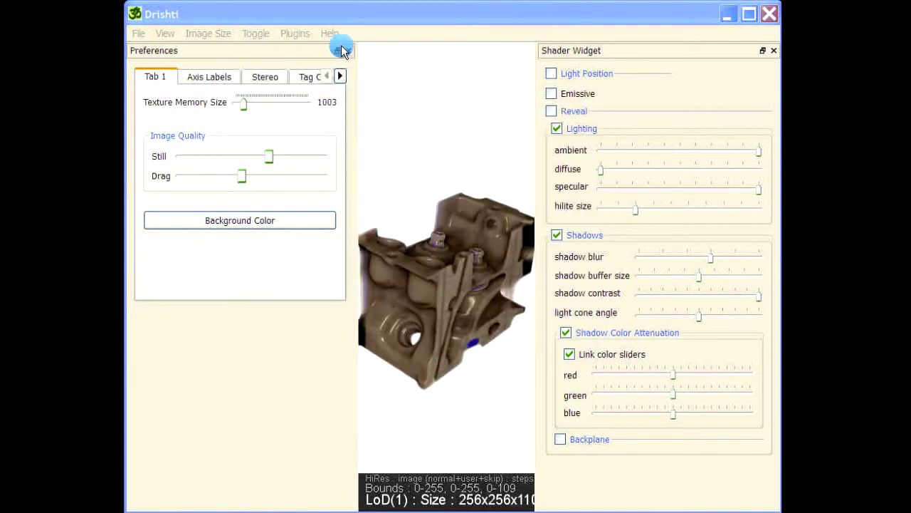
pyautogui.click(348, 50)
# Enable the Backplane for shadows, and turn Light Position back on with the light aimed near the center.
pyautogui.moveTo(391, 364); pyautogui.dragTo(358, 320)
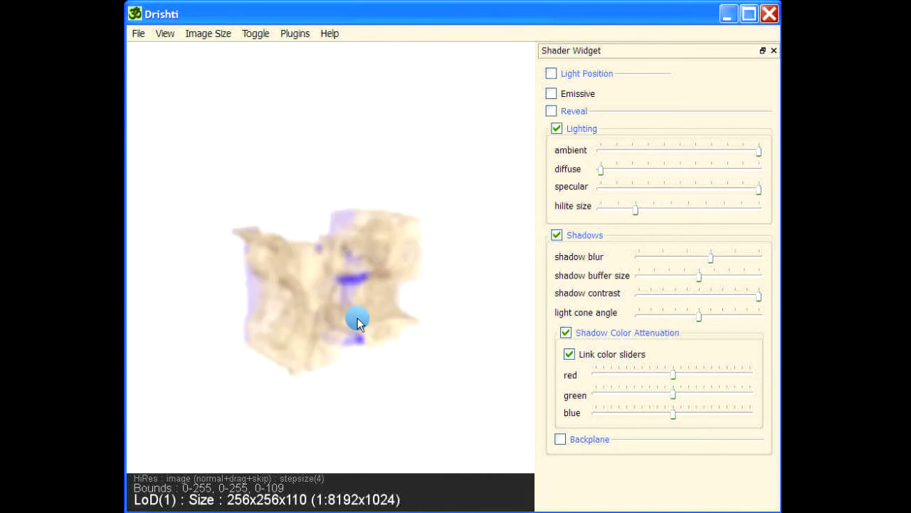
pyautogui.click(561, 440)
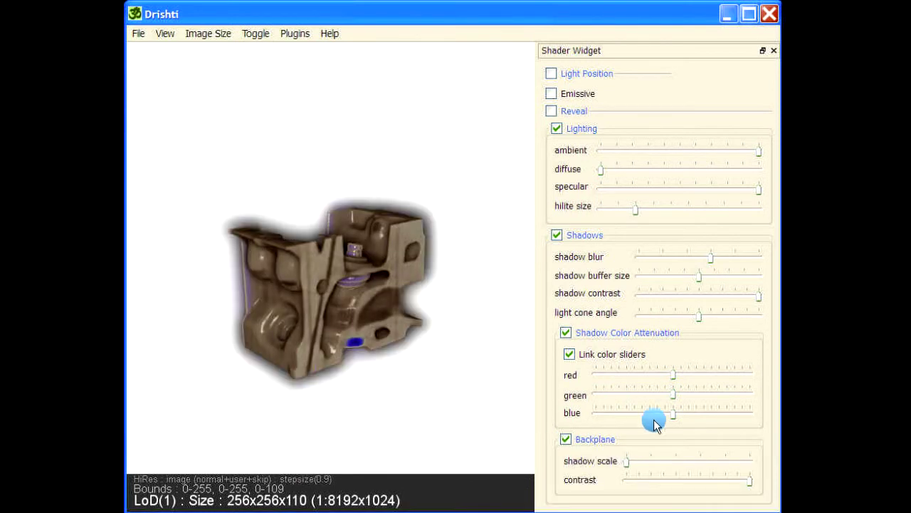
pyautogui.moveTo(293, 382); pyautogui.dragTo(420, 401)
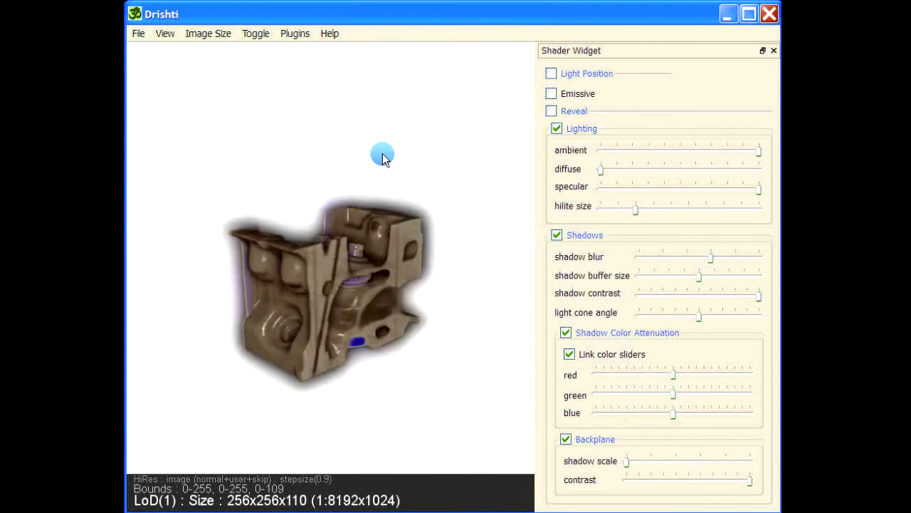
pyautogui.moveTo(468, 244); pyautogui.dragTo(554, 93)
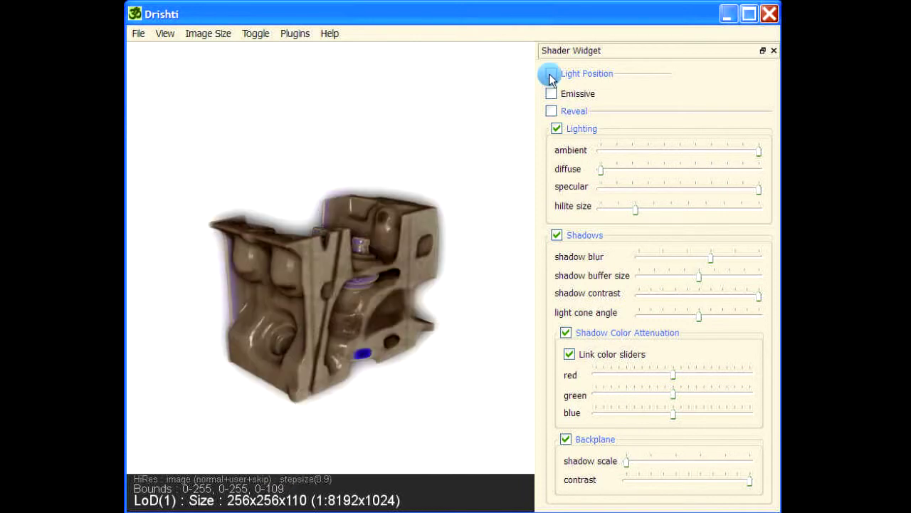
pyautogui.click(551, 73)
pyautogui.click(593, 115)
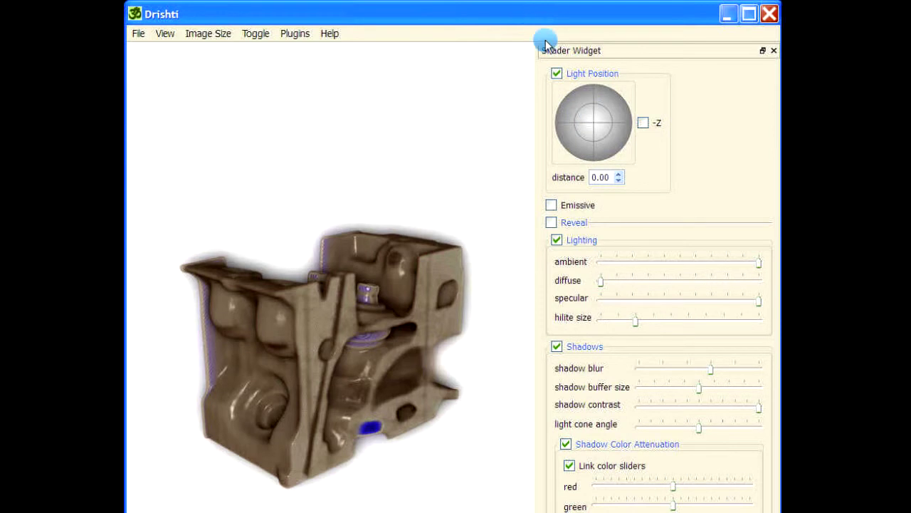
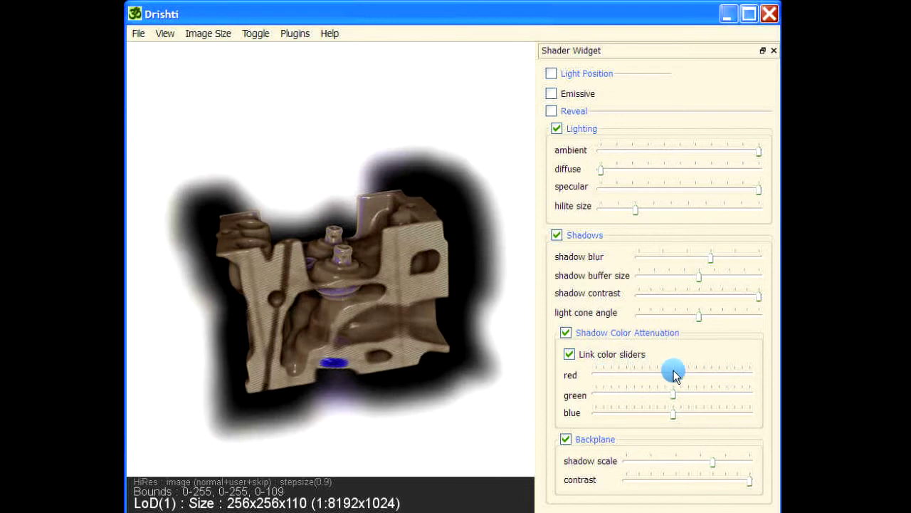
# Unlink the color sliders, raise green, lower red slightly and blue to near minimum, and reduce the backplane shadow scale to about a third.
pyautogui.click(570, 354)
pyautogui.moveTo(677, 399); pyautogui.dragTo(632, 379)
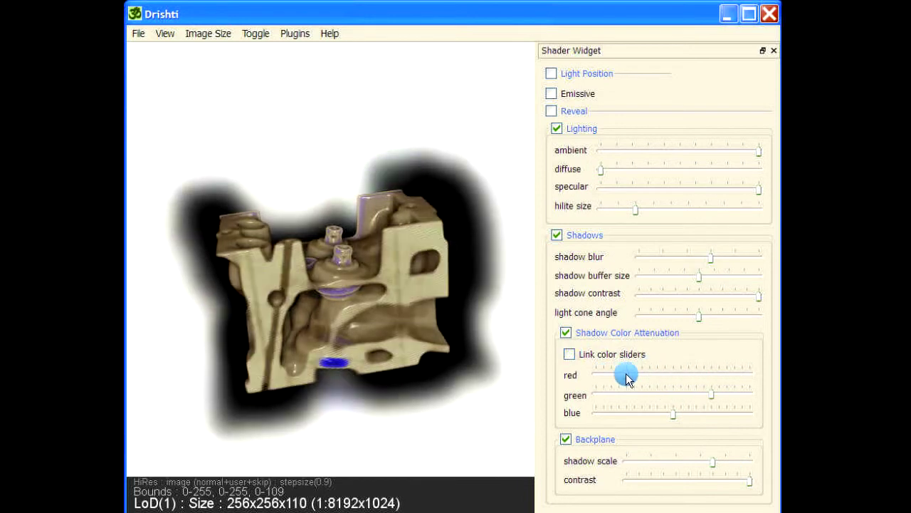
pyautogui.moveTo(675, 414); pyautogui.dragTo(603, 415)
pyautogui.moveTo(626, 377); pyautogui.dragTo(644, 381)
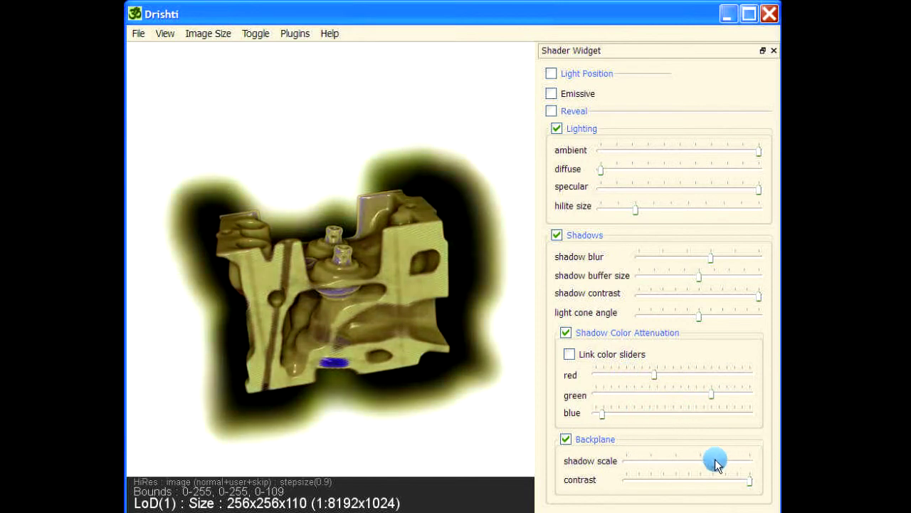
pyautogui.moveTo(716, 463); pyautogui.dragTo(668, 465)
pyautogui.moveTo(238, 406); pyautogui.dragTo(422, 385)
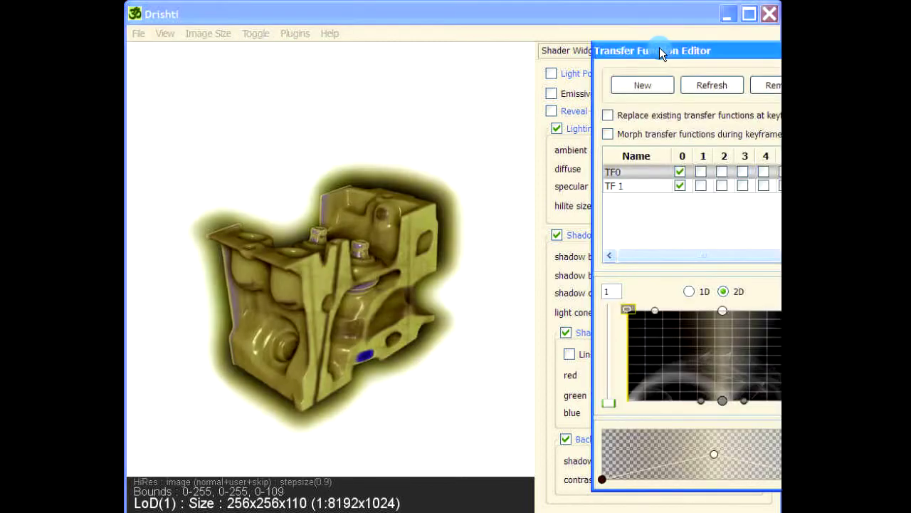
# Shift TF0's 2D region toward lower intensities and move the Transfer Function Editor away from the shader settings.
pyautogui.moveTo(659, 47); pyautogui.dragTo(629, 49)
pyautogui.moveTo(695, 387)
pyautogui.mouseDown()
pyautogui.moveTo(694, 399)
pyautogui.moveTo(654, 406)
pyautogui.mouseUp()
pyautogui.click(634, 257)
pyautogui.click(626, 70)
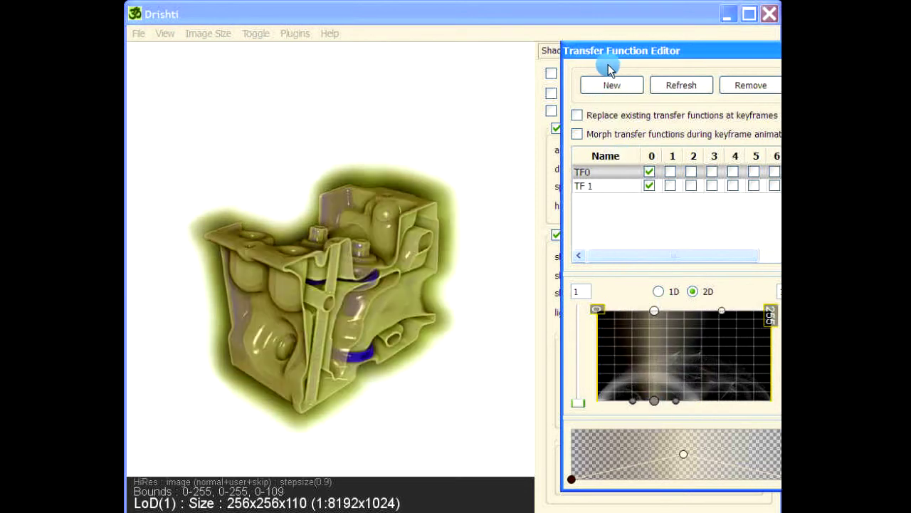
pyautogui.doubleClick(644, 48)
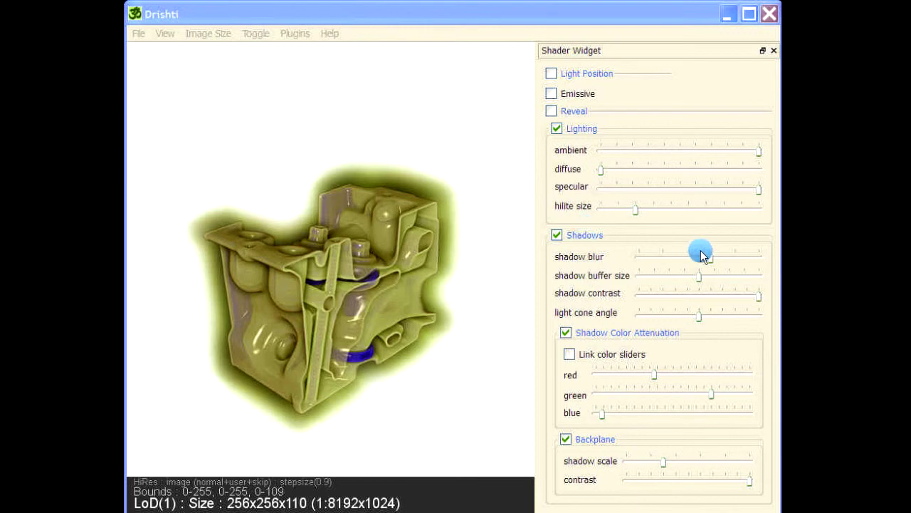
# Reduce the shadow blur to its minimum, turn on Light Position and aim the light left of center.
pyautogui.moveTo(714, 262); pyautogui.dragTo(525, 257)
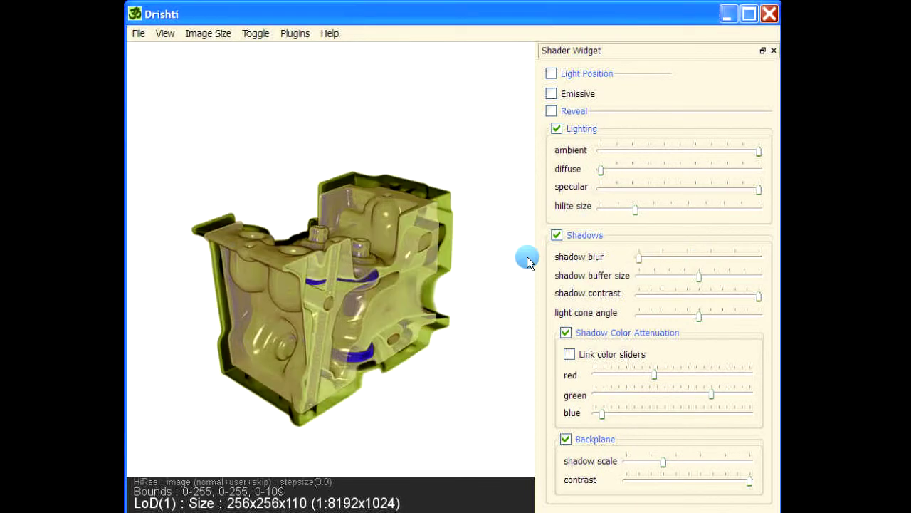
pyautogui.moveTo(412, 407); pyautogui.dragTo(457, 407)
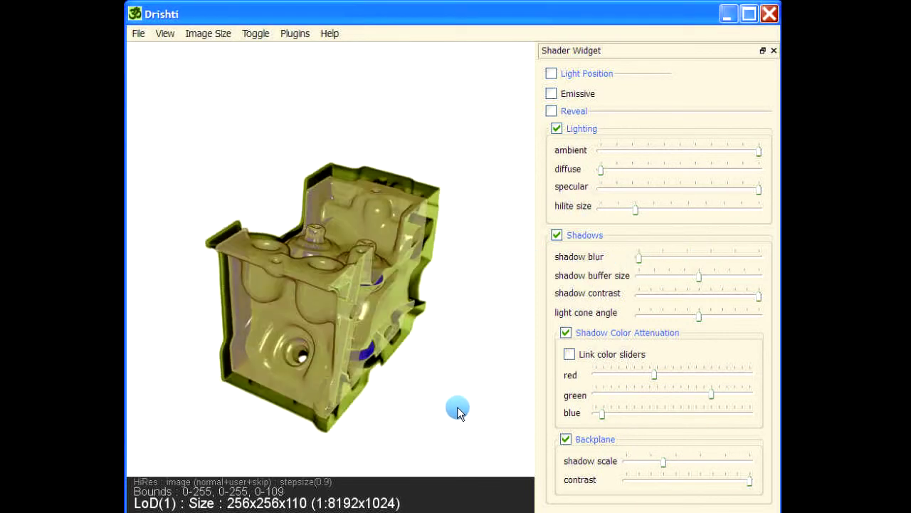
pyautogui.click(551, 74)
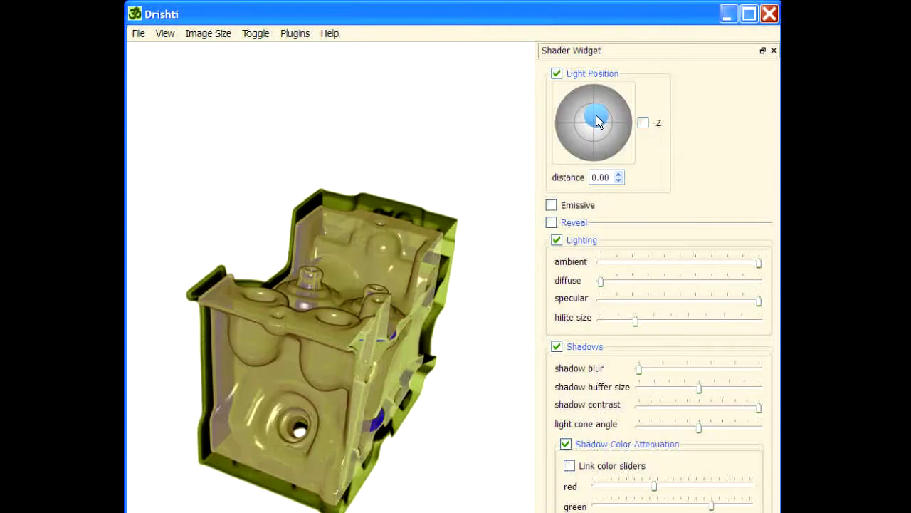
pyautogui.moveTo(597, 116); pyautogui.dragTo(580, 126)
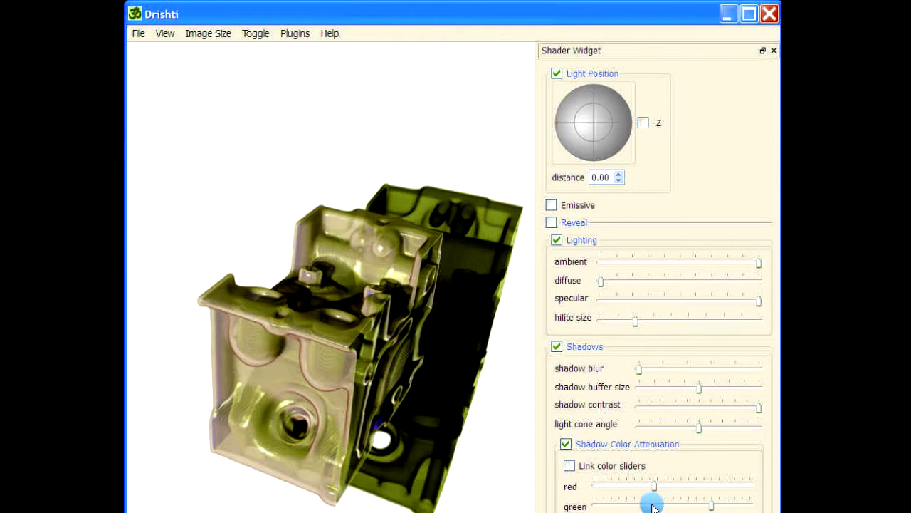
# Turn off Light Position and raise the shadow blur to slightly under half of its range.
pyautogui.click(556, 73)
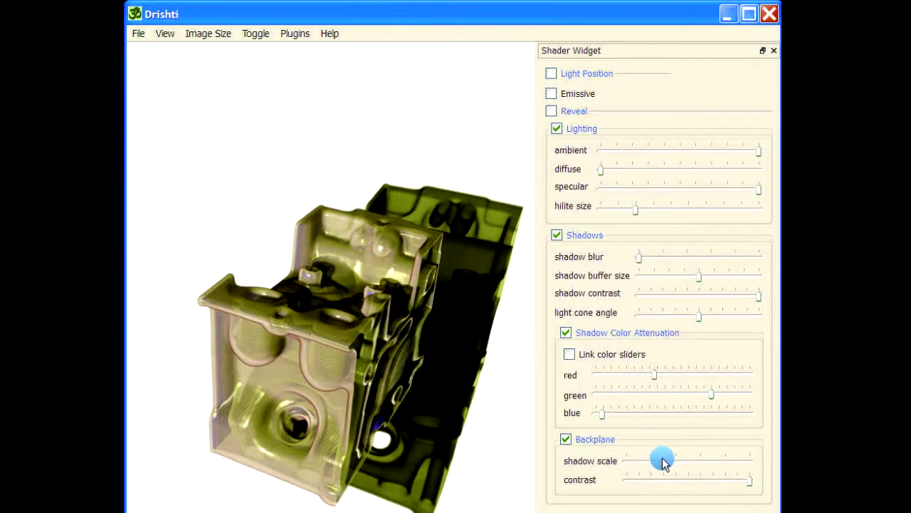
pyautogui.moveTo(660, 262); pyautogui.dragTo(692, 258)
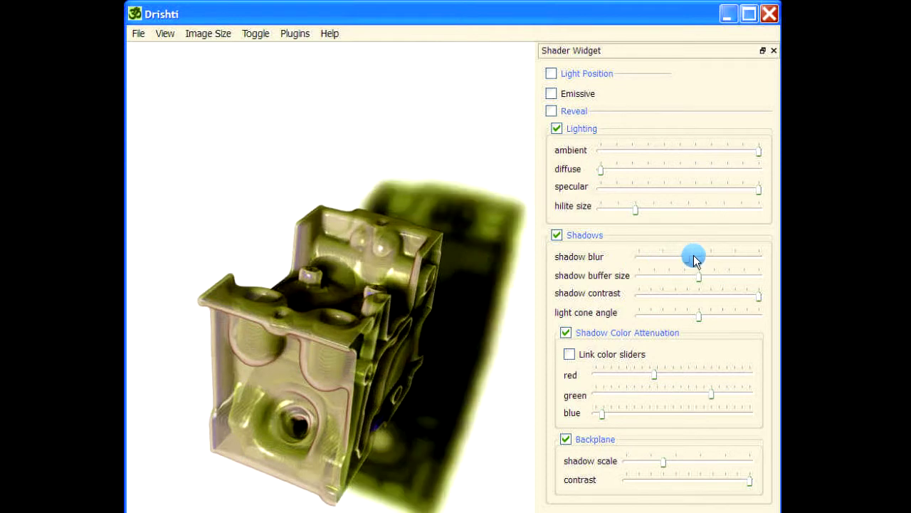
# Raise red and lower green shadow attenuation, and link the color sliders and lower them together to slightly under half.
pyautogui.moveTo(653, 375); pyautogui.dragTo(657, 400)
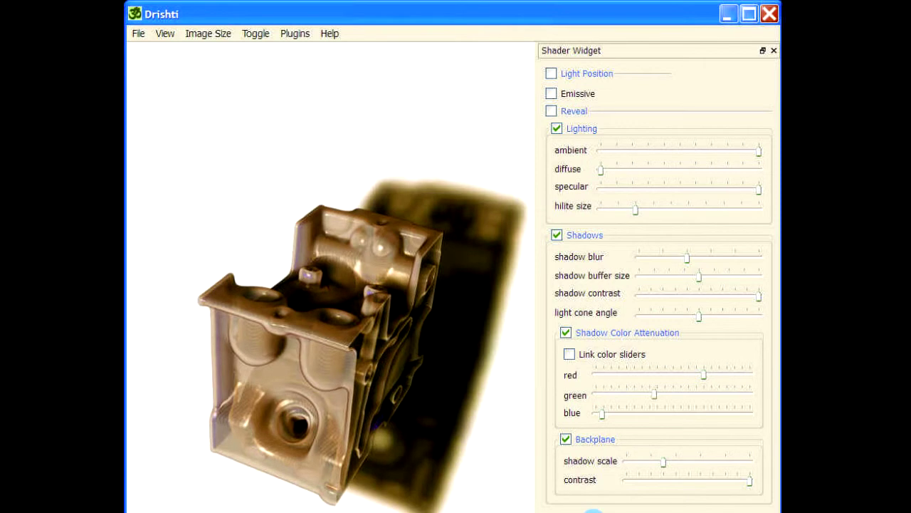
pyautogui.moveTo(431, 412); pyautogui.dragTo(385, 429)
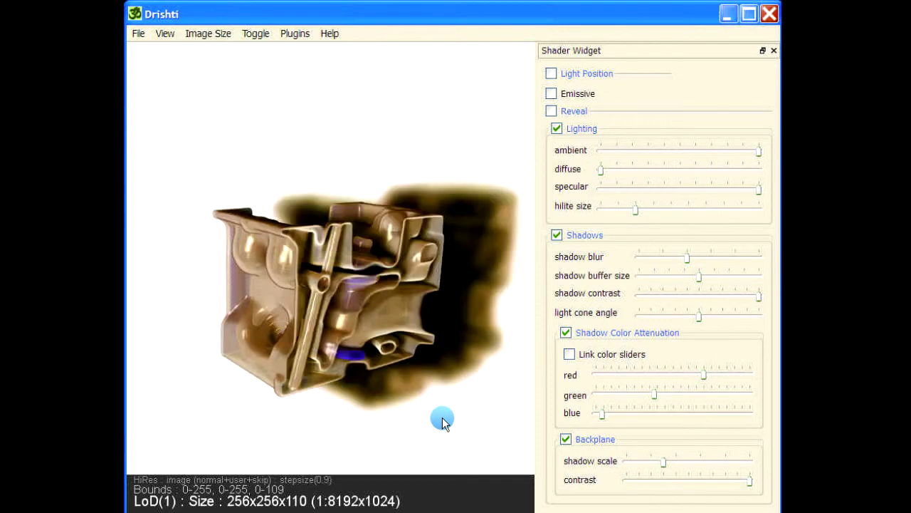
pyautogui.click(569, 354)
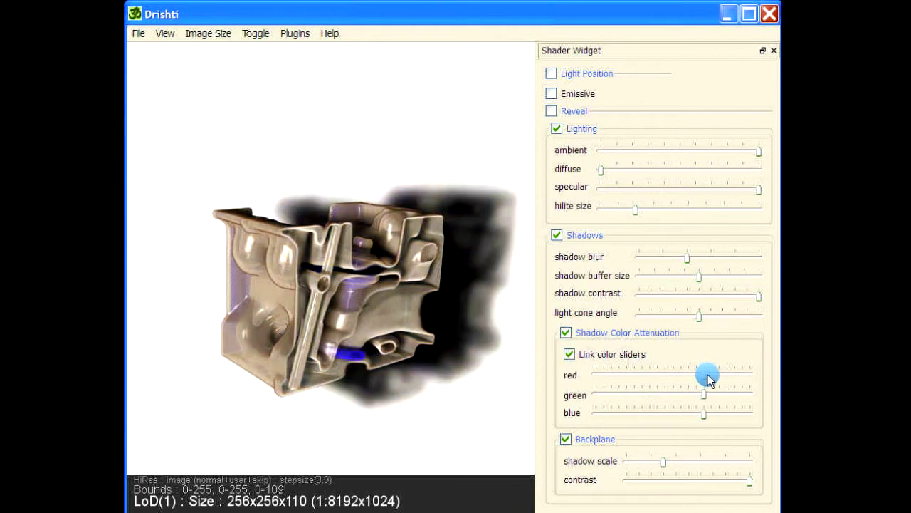
pyautogui.moveTo(709, 379); pyautogui.dragTo(675, 380)
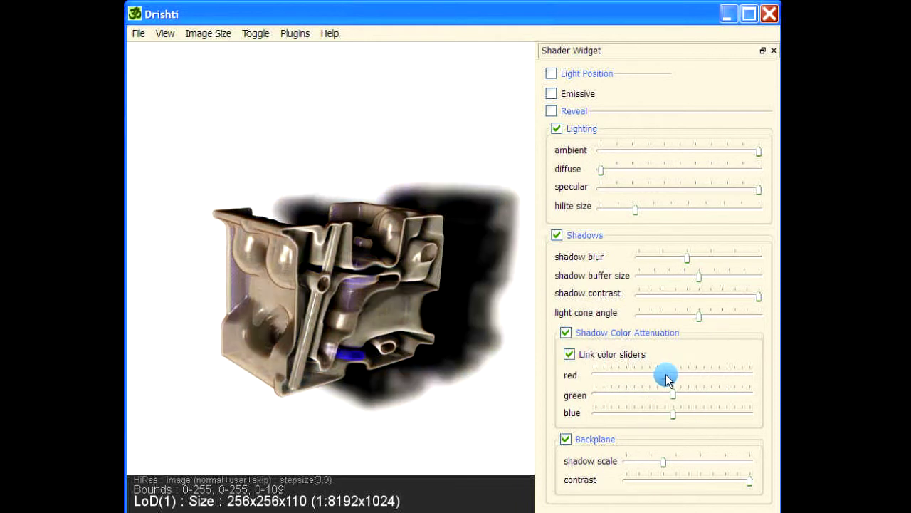
# Reduce the backplane shadow scale to its minimum, keeping Backplane enabled, and check the shadow from a slightly different angle.
pyautogui.click(565, 440)
pyautogui.moveTo(670, 465); pyautogui.dragTo(651, 462)
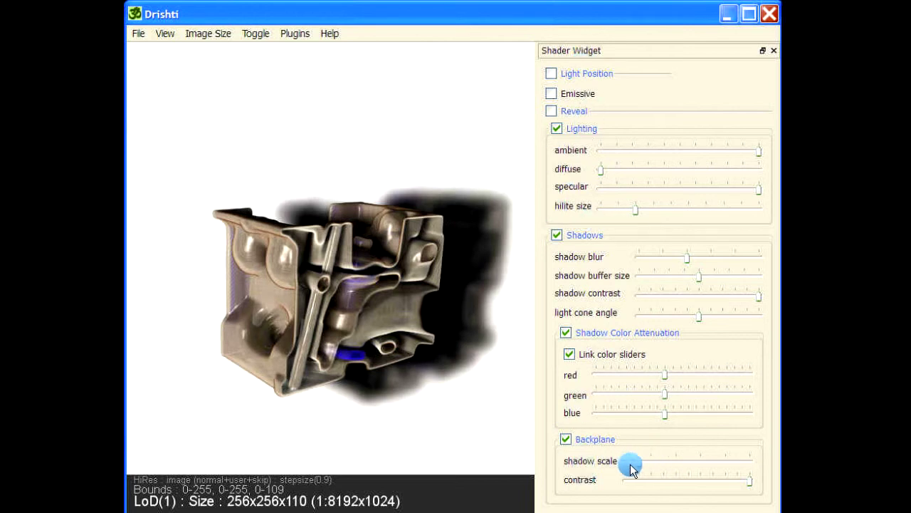
pyautogui.moveTo(474, 321); pyautogui.dragTo(401, 401)
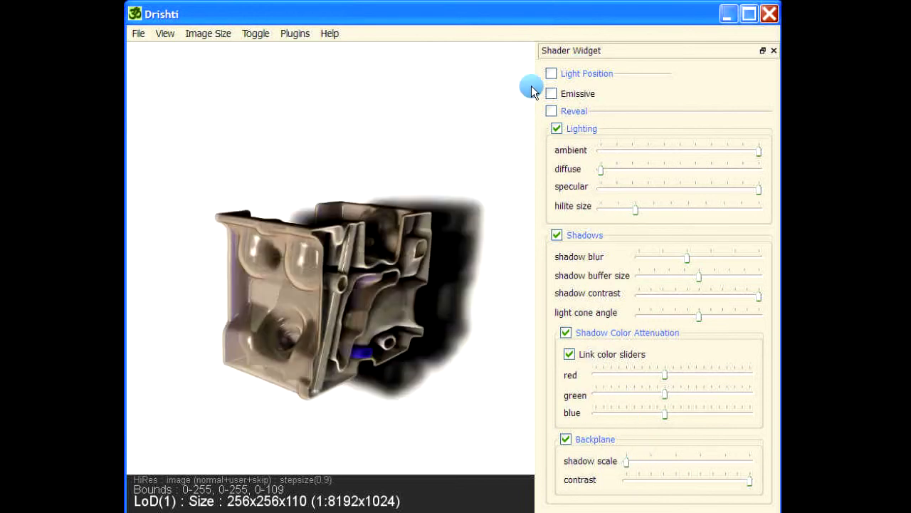
# Turn on Light Position, aim the light almost straight at the part near the center, and turn Light Position off.
pyautogui.click(553, 74)
pyautogui.click(590, 123)
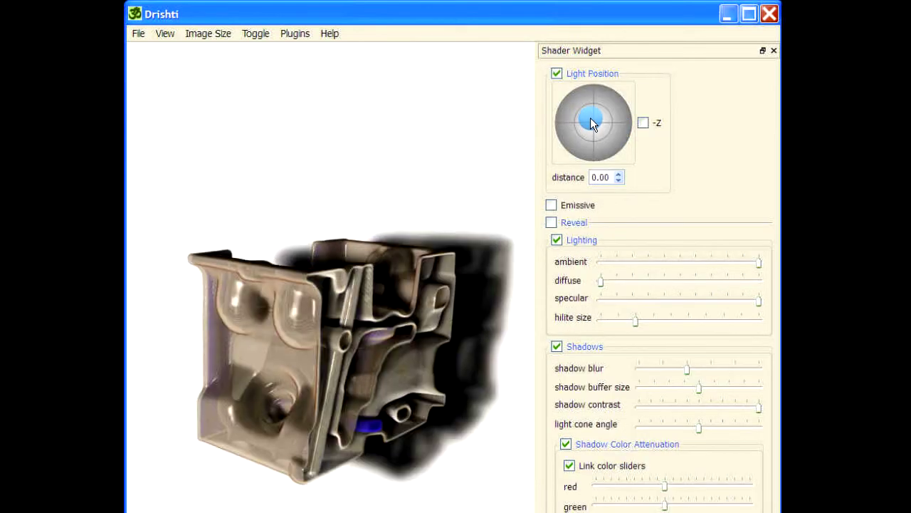
pyautogui.moveTo(590, 117); pyautogui.dragTo(579, 128)
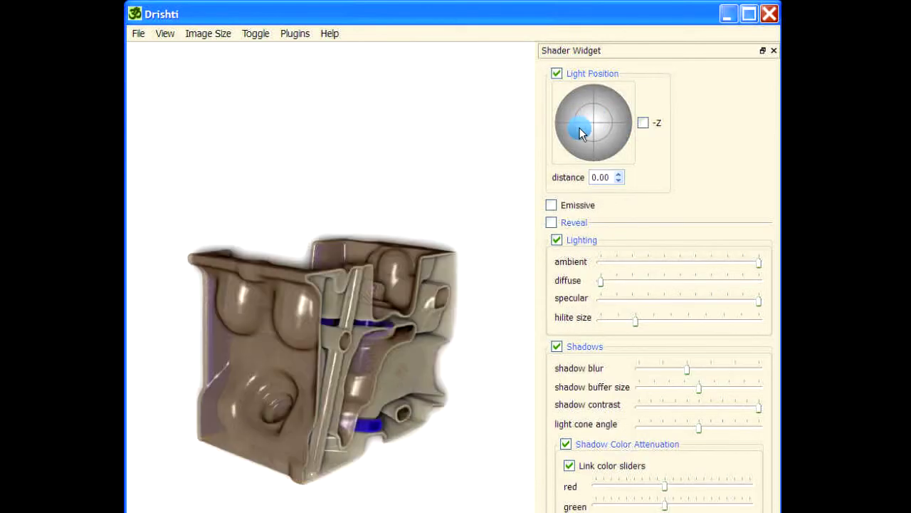
pyautogui.click(552, 74)
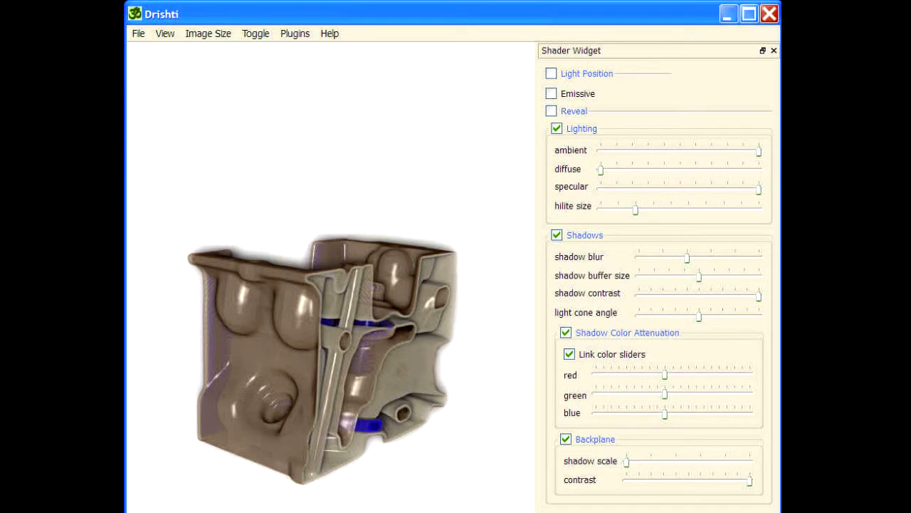
# Compare the user and default high-resolution renderings on the part's cut face by switching between the two modes.
pyautogui.scroll(-2, 425, 511)
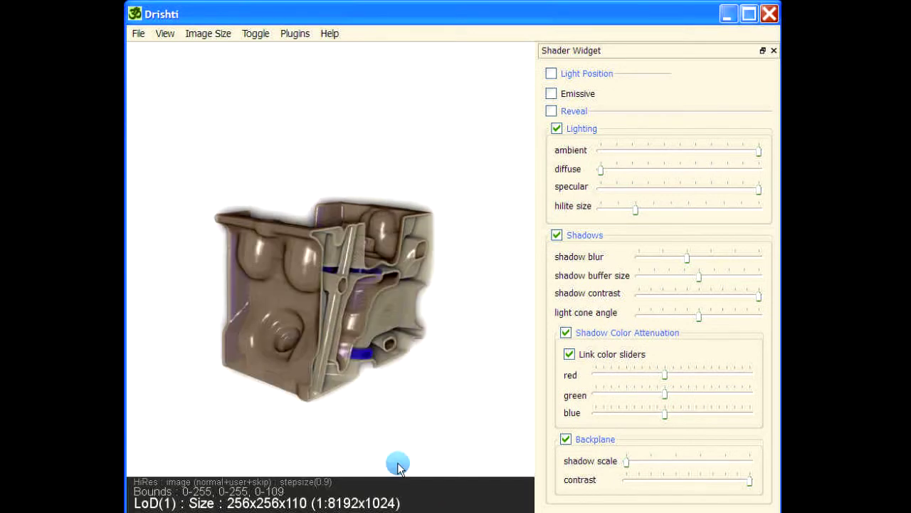
pyautogui.moveTo(398, 467); pyautogui.dragTo(397, 436)
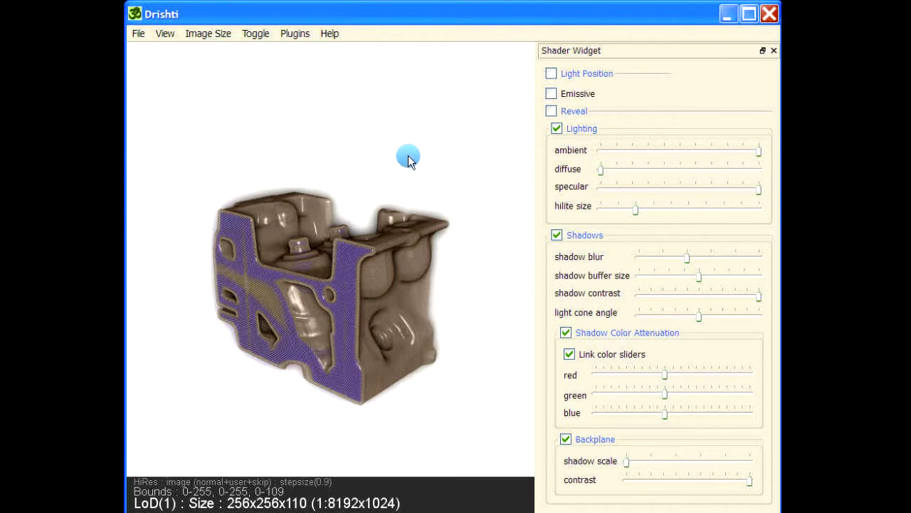
pyautogui.moveTo(407, 156); pyautogui.dragTo(432, 181)
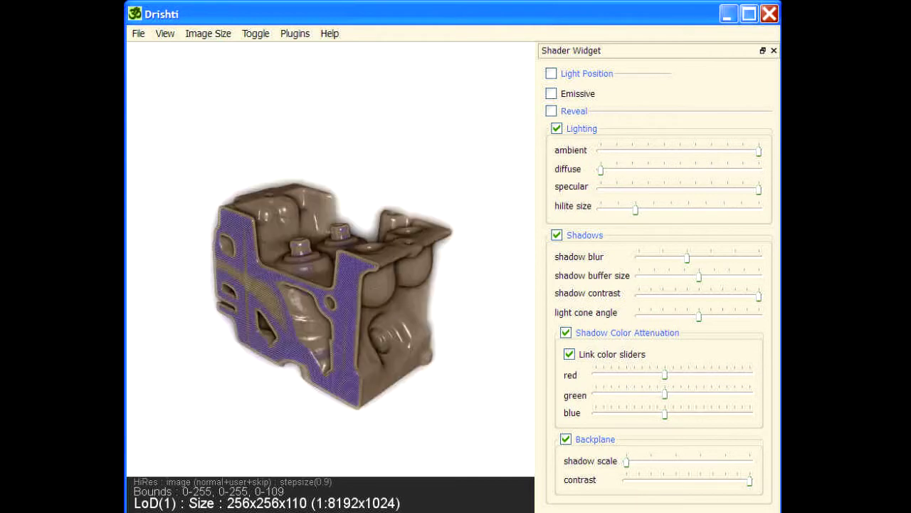
pyautogui.moveTo(443, 160); pyautogui.dragTo(451, 117)
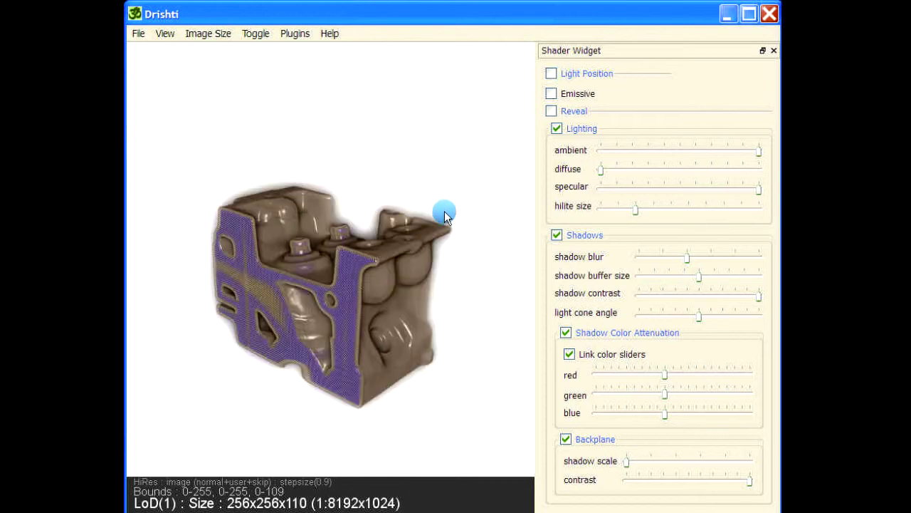
pyautogui.moveTo(301, 444); pyautogui.dragTo(406, 425)
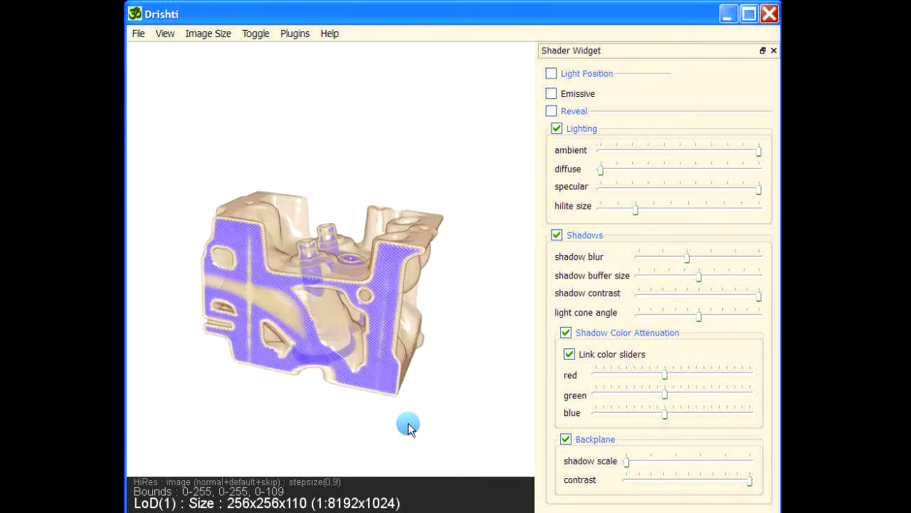
pyautogui.press('F3')
pyautogui.press('F3')
pyautogui.press('F3')
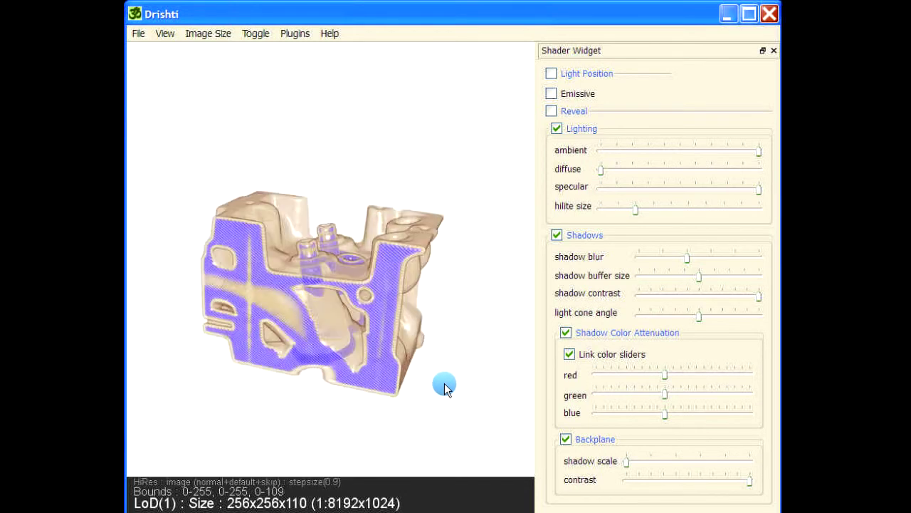
pyautogui.press('F3')
pyautogui.press('F3')
pyautogui.press('F3')
pyautogui.press('F3')
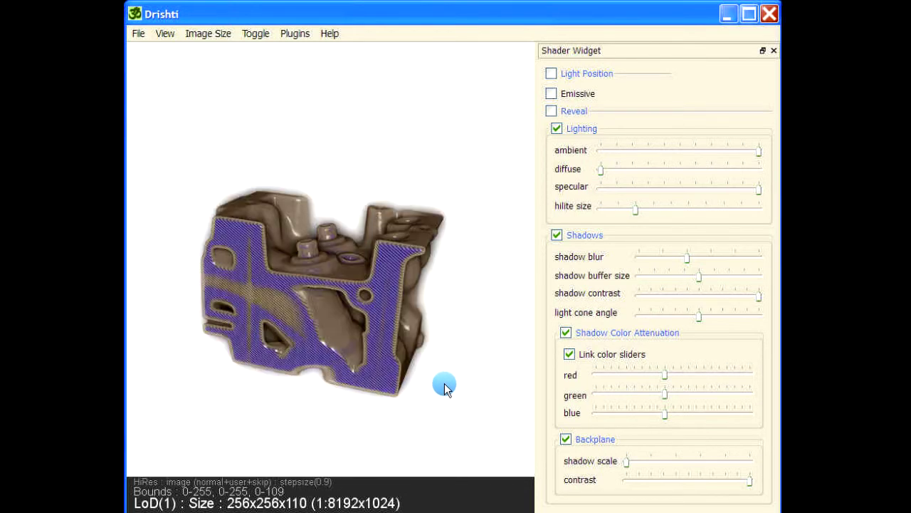
# Compare the two rendering modes again on the opposite side of the part, leaving the default mode active.
pyautogui.moveTo(450, 385); pyautogui.dragTo(427, 366)
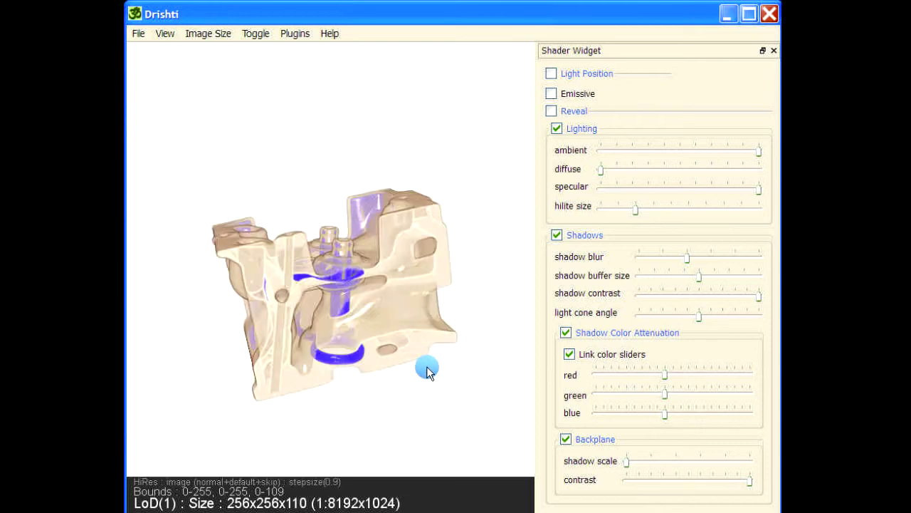
pyautogui.press('F3')
pyautogui.press('F3')
pyautogui.press('F3')
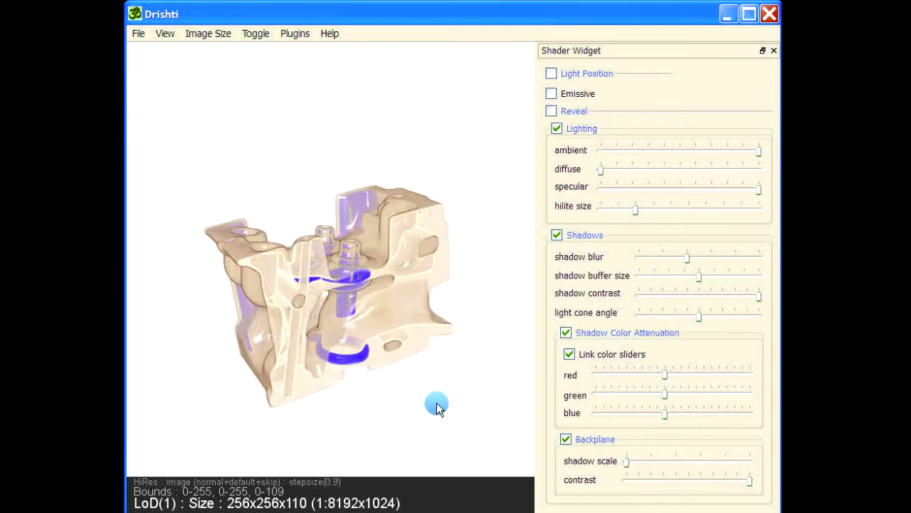
pyautogui.press('F3')
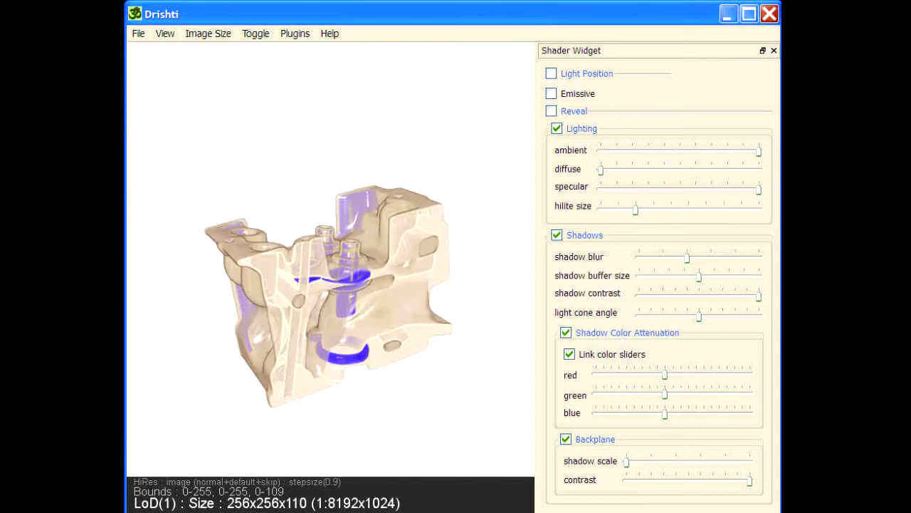
# Change the background color to black in the preferences and close them.
pyautogui.press('F2')
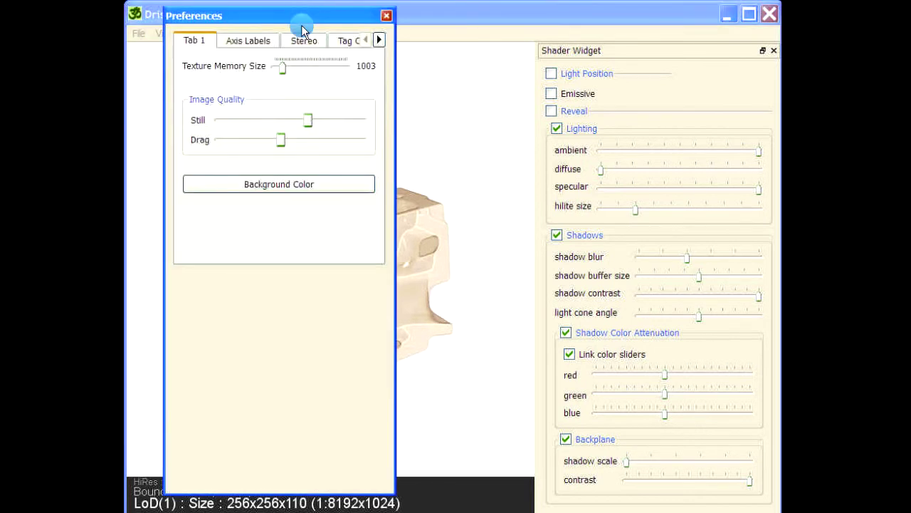
pyautogui.click(282, 186)
pyautogui.click(527, 189)
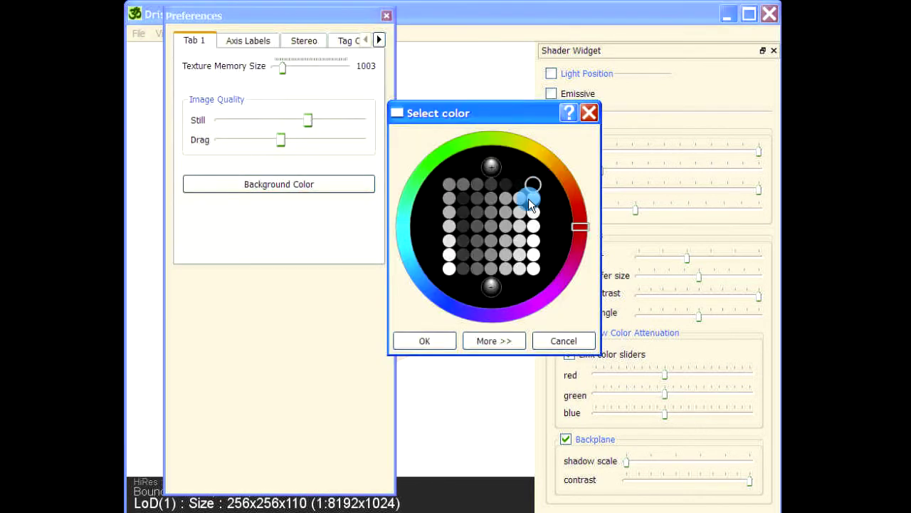
pyautogui.click(432, 343)
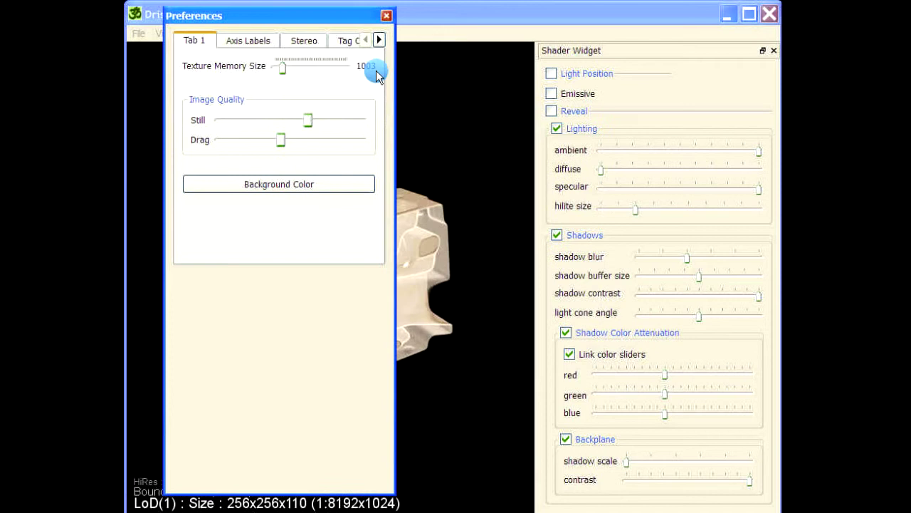
pyautogui.click(387, 16)
# Disable Shadow Color Attenuation and Backplane, and enable Reveal with the Peel type while keeping Lighting on.
pyautogui.moveTo(269, 414); pyautogui.dragTo(384, 423)
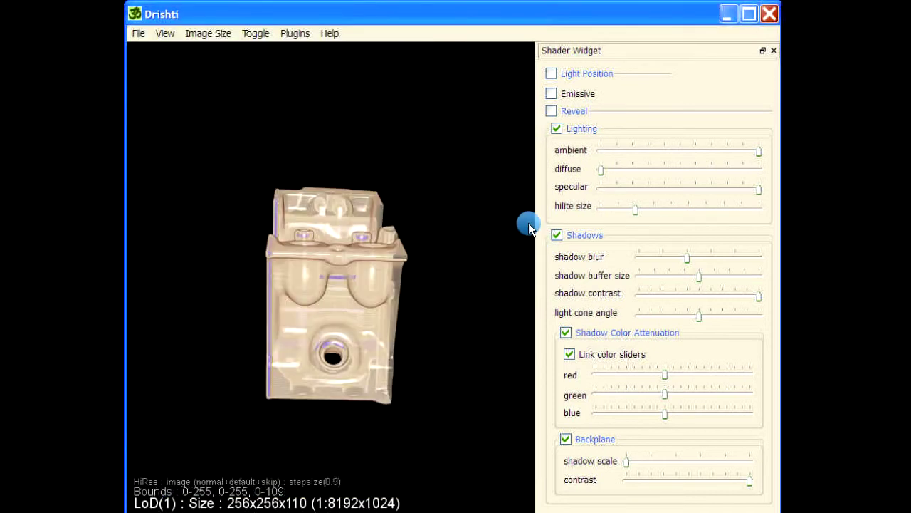
pyautogui.click(566, 333)
pyautogui.click(560, 350)
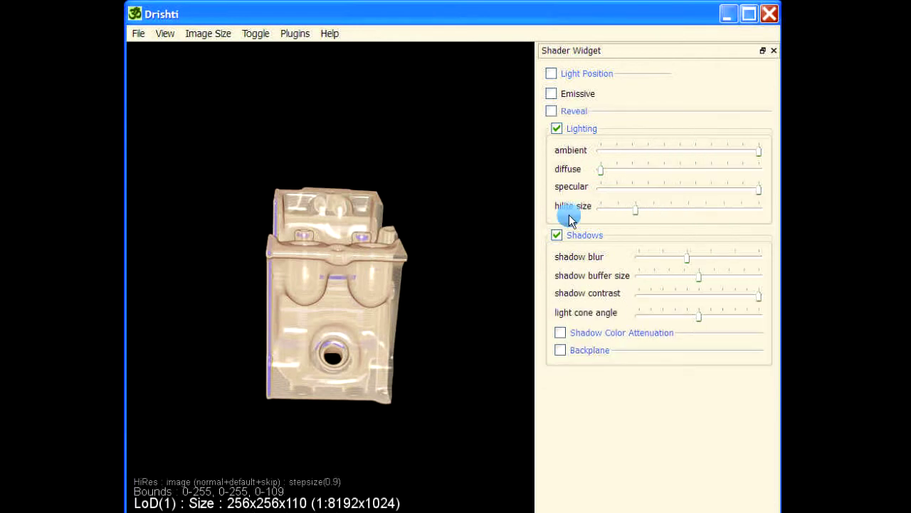
pyautogui.click(557, 128)
pyautogui.click(551, 111)
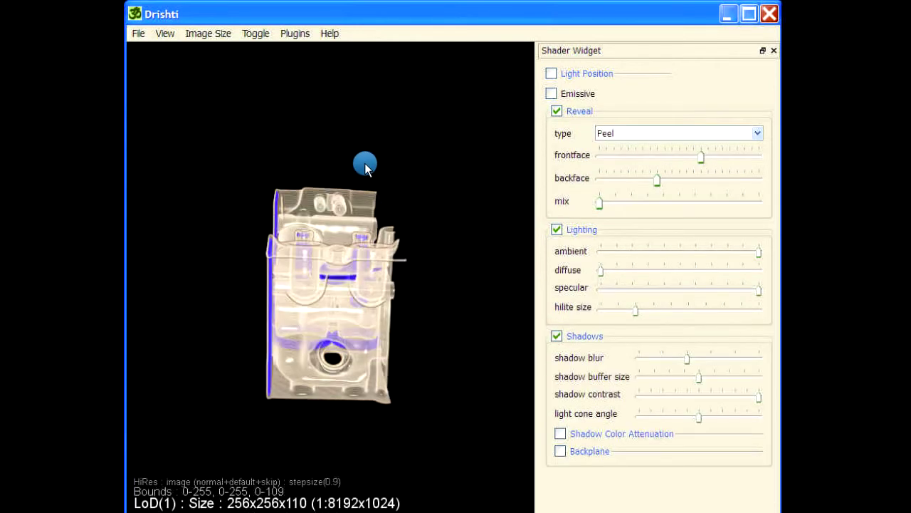
# Reduce the Reveal backface setting to its minimum and inspect the peeled part from several sides.
pyautogui.moveTo(430, 369); pyautogui.dragTo(426, 108)
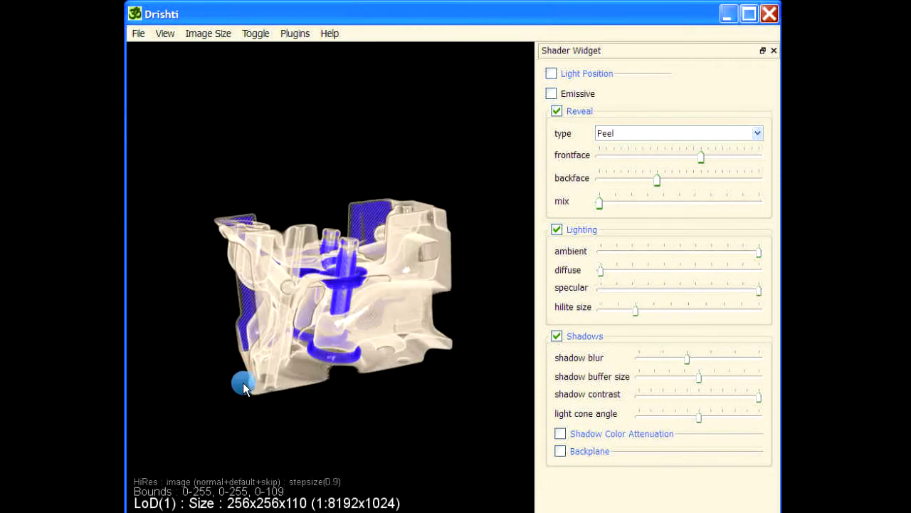
pyautogui.moveTo(243, 386); pyautogui.dragTo(475, 404)
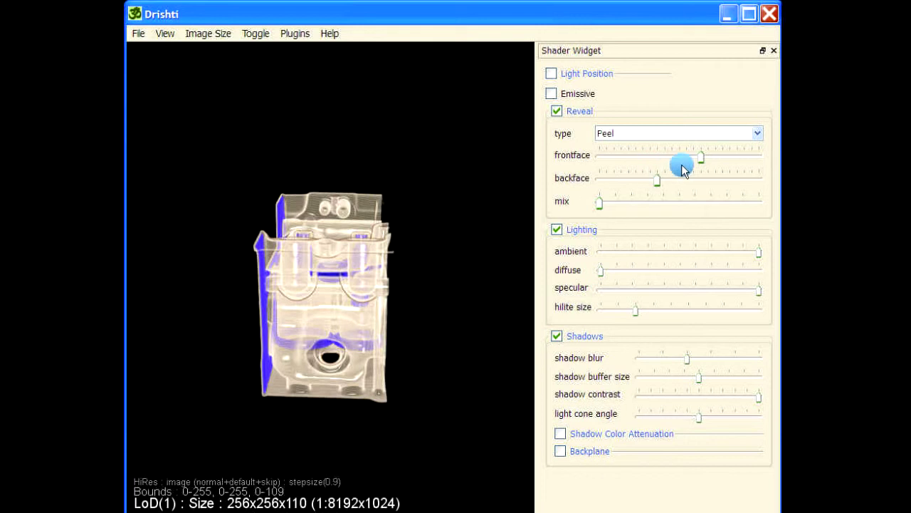
pyautogui.moveTo(659, 185); pyautogui.dragTo(590, 183)
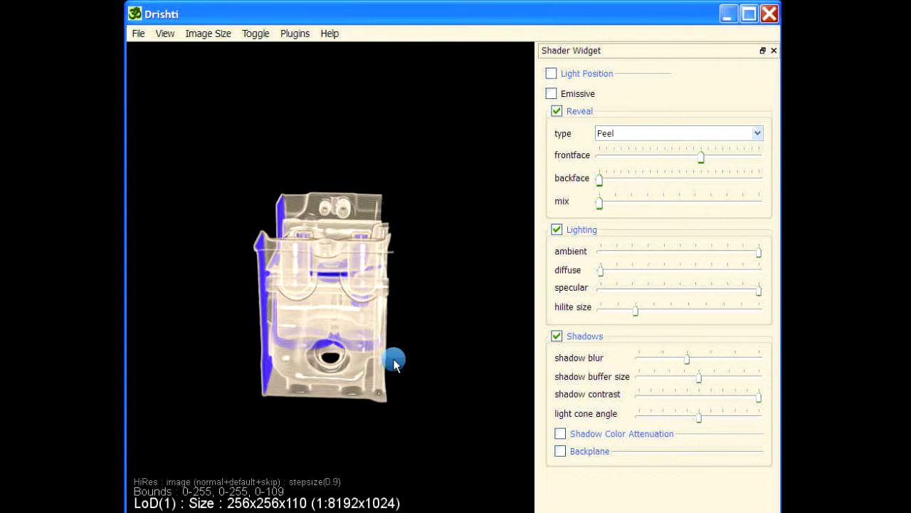
pyautogui.moveTo(395, 358); pyautogui.dragTo(381, 435)
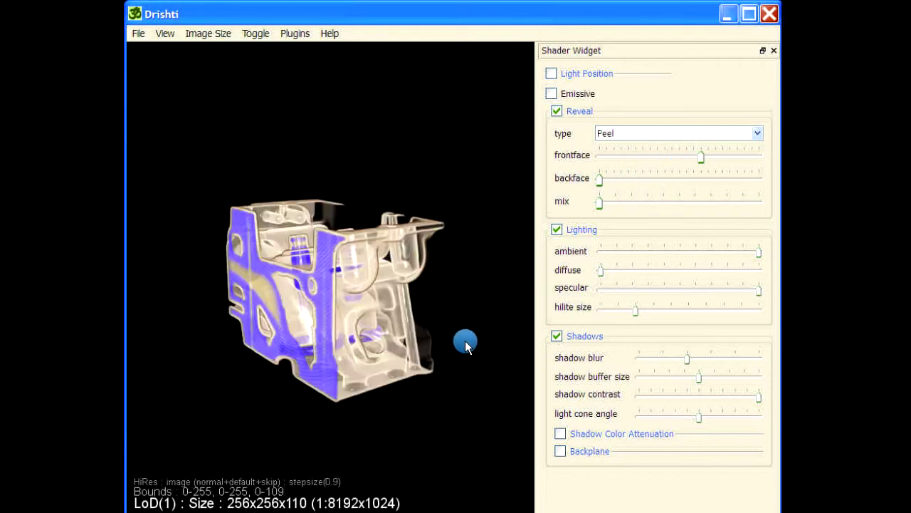
pyautogui.moveTo(465, 340); pyautogui.dragTo(321, 388)
# Try the Reveal frontface setting at about a third of its range, and set it to its maximum.
pyautogui.scroll(5, 472, 327)
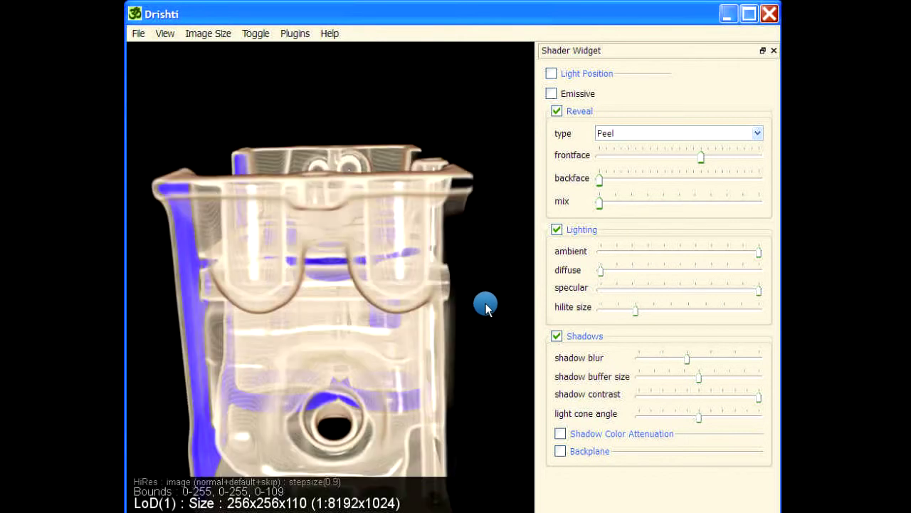
pyautogui.moveTo(701, 156); pyautogui.dragTo(669, 162)
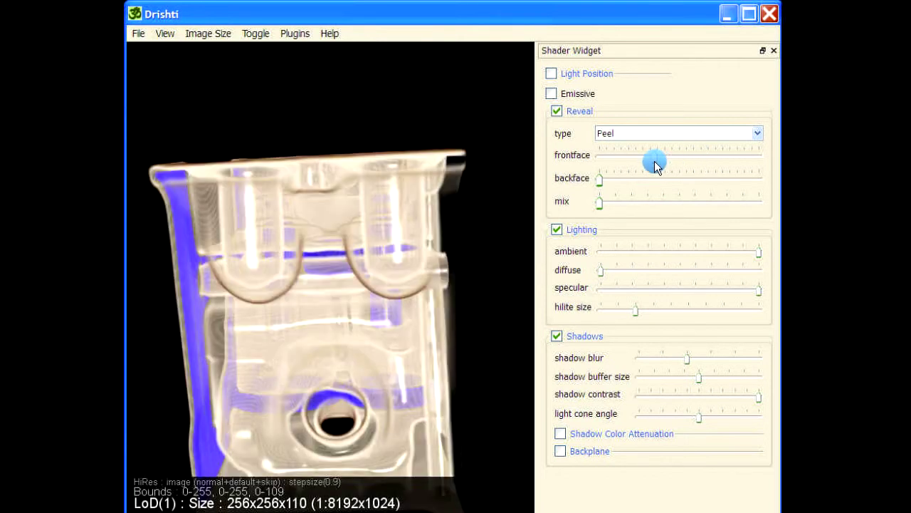
pyautogui.scroll(-5, 477, 273)
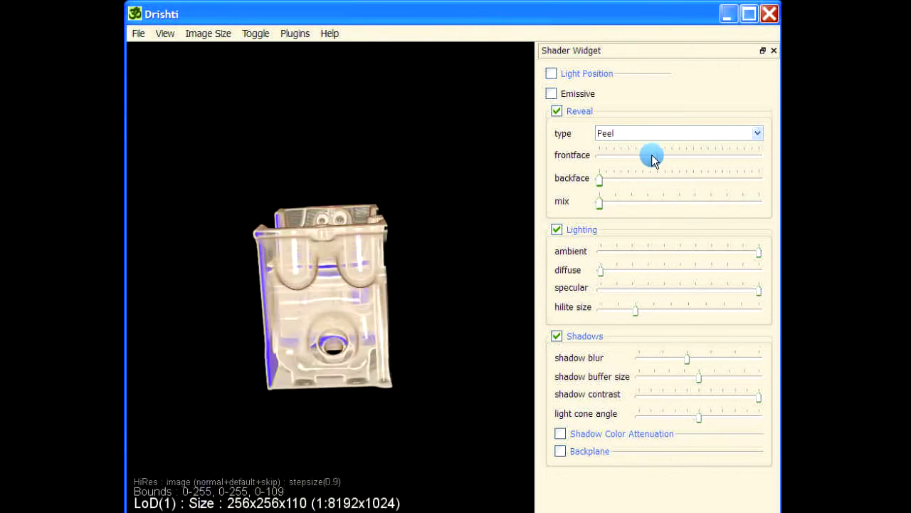
pyautogui.moveTo(717, 159); pyautogui.dragTo(756, 159)
pyautogui.moveTo(382, 396); pyautogui.dragTo(361, 397)
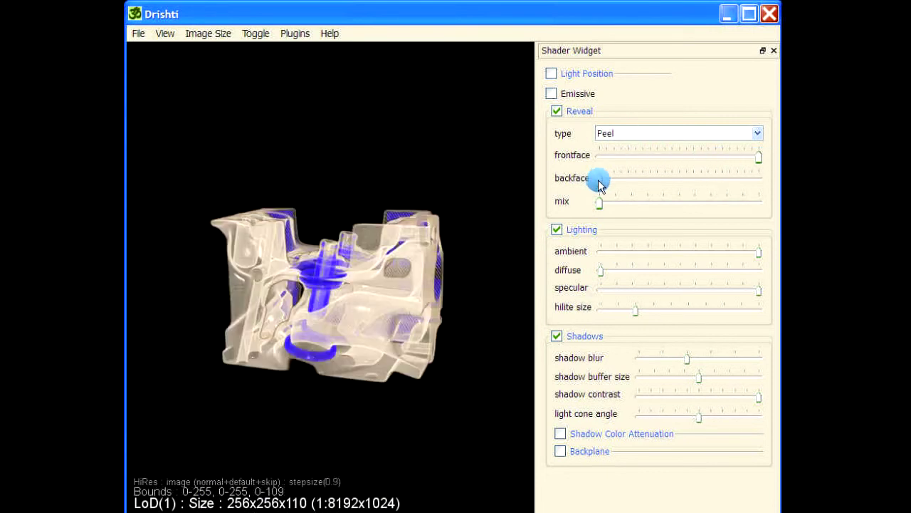
# Set the Reveal backface to just over a third of its range and the frontface to slightly below the middle.
pyautogui.moveTo(599, 183); pyautogui.dragTo(676, 178)
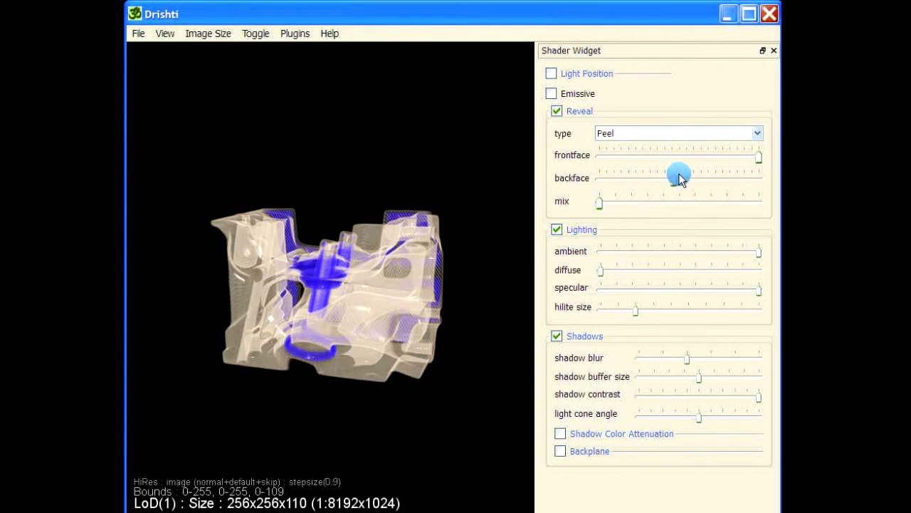
pyautogui.moveTo(759, 157); pyautogui.dragTo(669, 166)
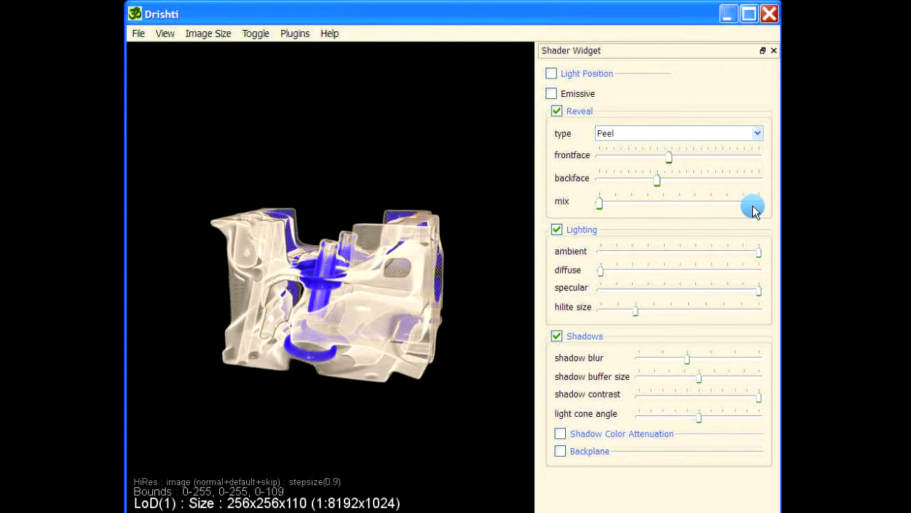
# Open the Transfer Function Editor and turn off TF 1 in set 0, leaving only TF0 active.
pyautogui.doubleClick(615, 77)
pyautogui.click(633, 206)
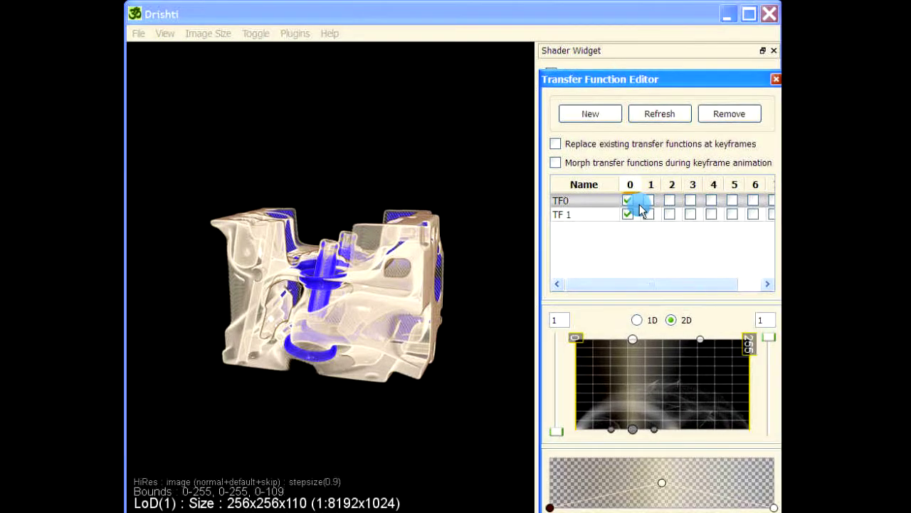
pyautogui.moveTo(641, 77)
pyautogui.mouseDown()
pyautogui.moveTo(677, 77)
pyautogui.moveTo(624, 74)
pyautogui.mouseUp()
pyautogui.click(573, 200)
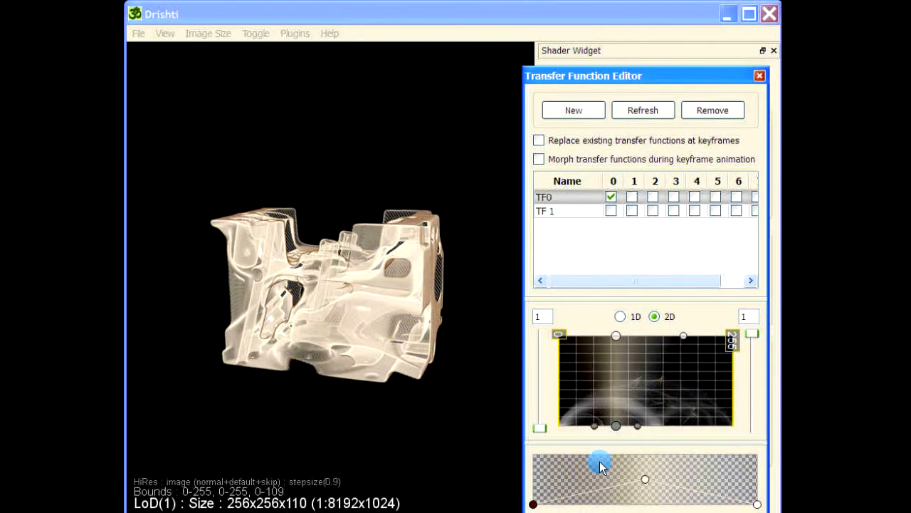
# Apply the orange-yellow-white color gradient to TF0 and close the Transfer Function Editor.
pyautogui.doubleClick(647, 488)
pyautogui.click(486, 227)
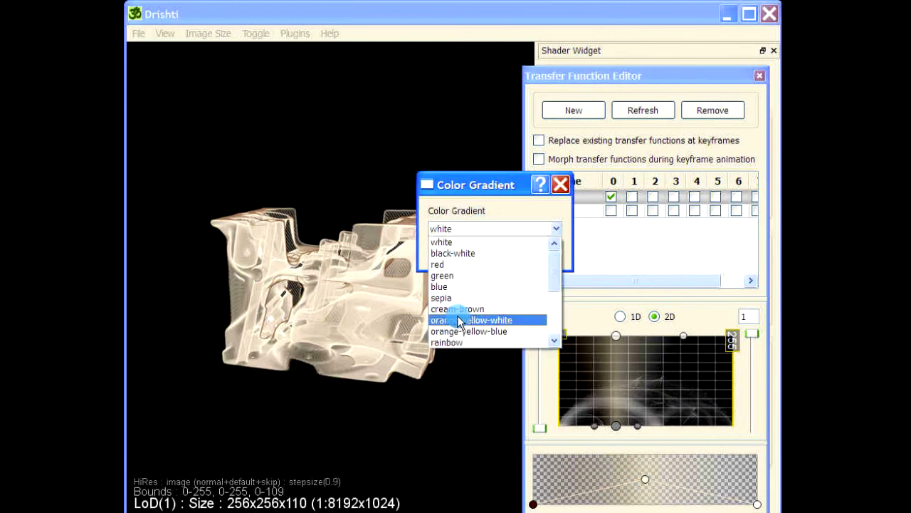
pyautogui.click(459, 320)
pyautogui.click(461, 251)
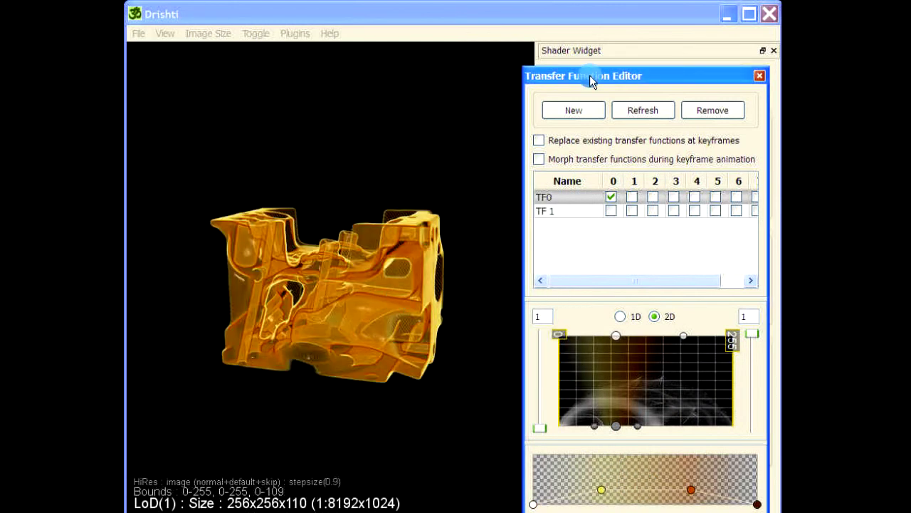
pyautogui.press('F2')
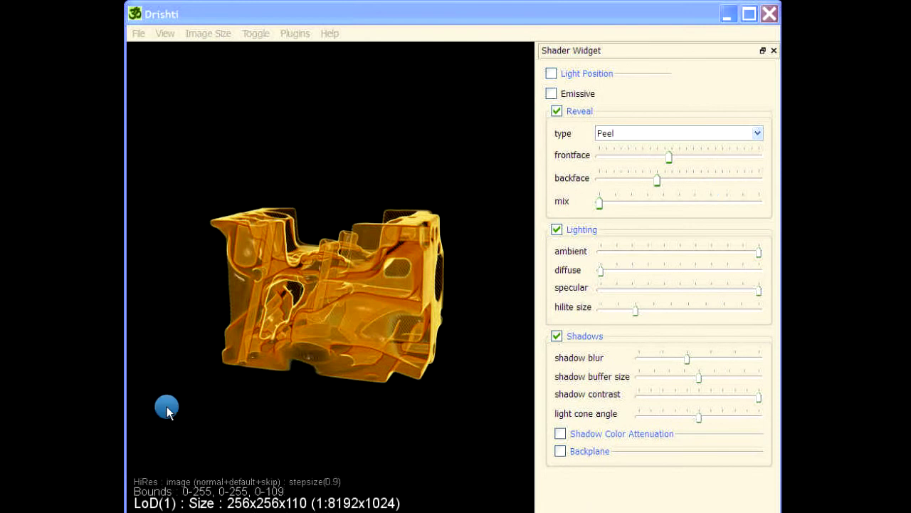
# Compare the part with Reveal turned off and on again, viewing it from the flat end.
pyautogui.moveTo(166, 406); pyautogui.dragTo(427, 150)
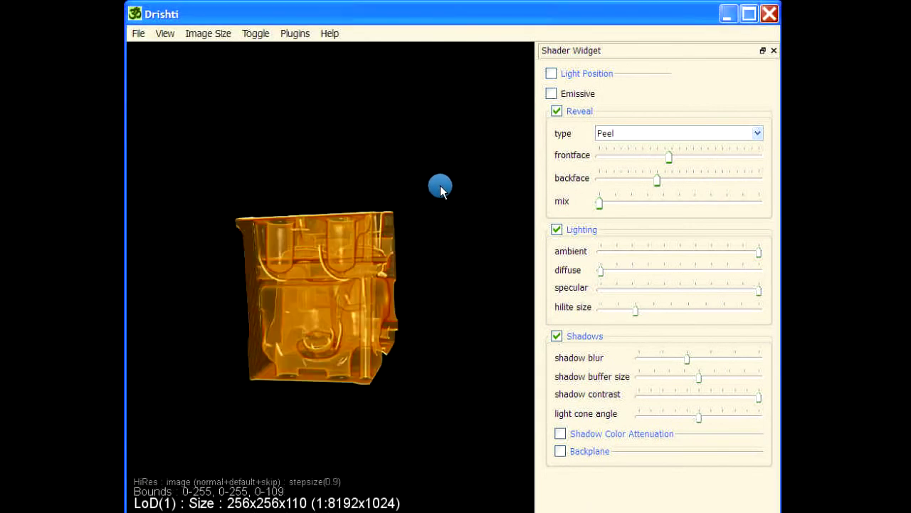
pyautogui.click(556, 113)
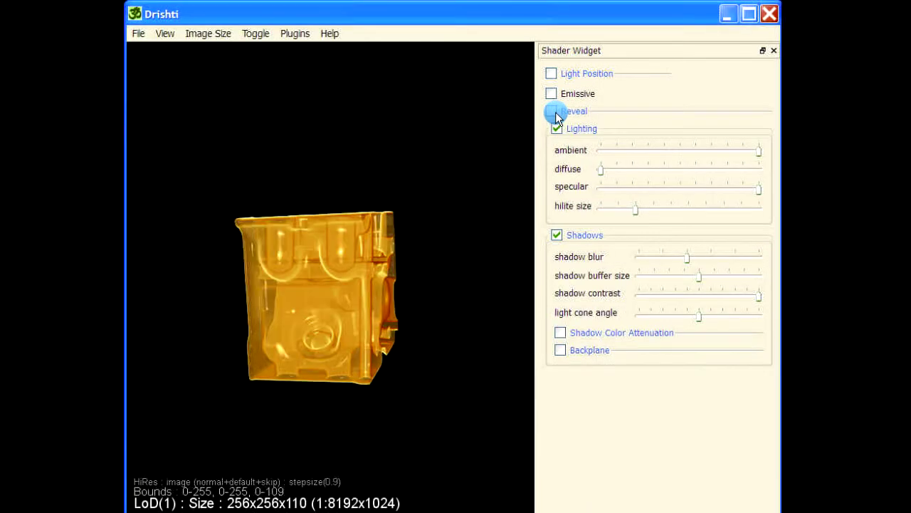
pyautogui.moveTo(311, 182); pyautogui.dragTo(299, 368)
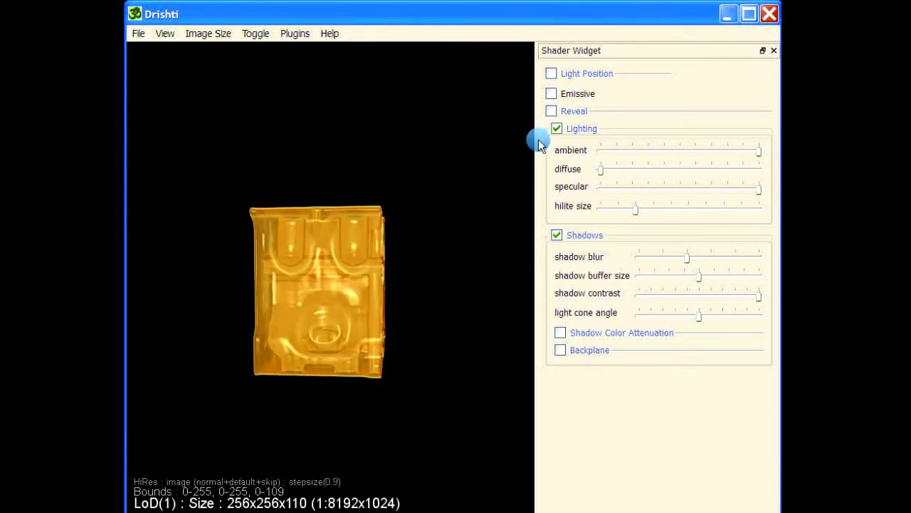
pyautogui.click(553, 112)
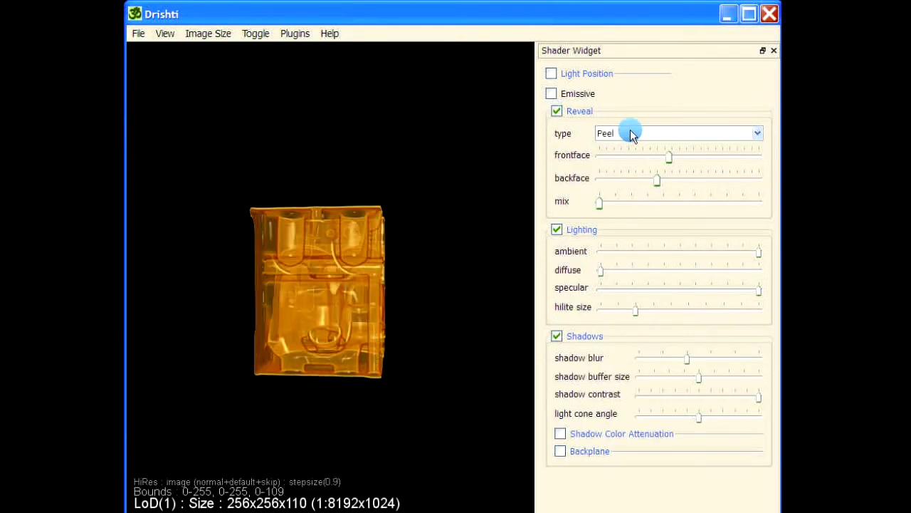
# Inspect the peeled part from several sides, trying a slight Reveal mix and returning it to its minimum.
pyautogui.moveTo(459, 292); pyautogui.dragTo(409, 391)
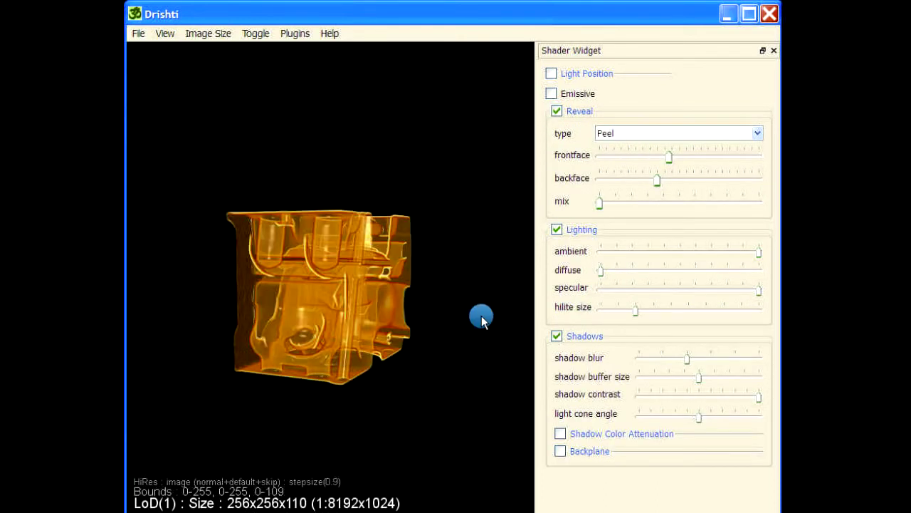
pyautogui.moveTo(482, 320); pyautogui.dragTo(332, 411)
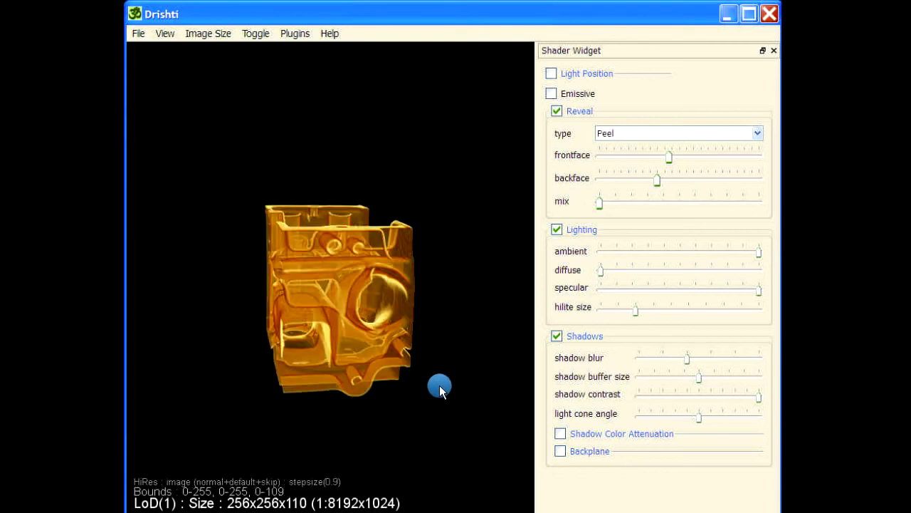
pyautogui.moveTo(439, 385); pyautogui.dragTo(387, 387)
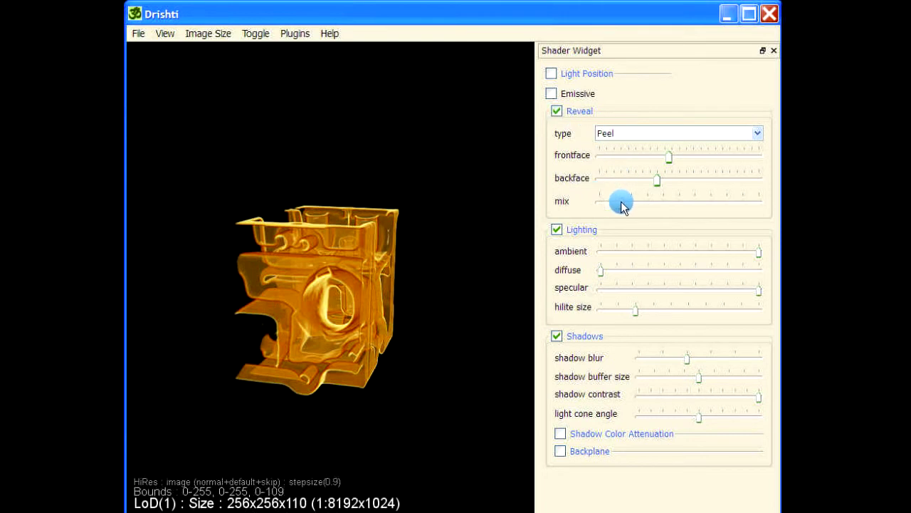
pyautogui.moveTo(621, 204); pyautogui.dragTo(598, 202)
pyautogui.moveTo(186, 268); pyautogui.dragTo(421, 409)
# Set the Reveal frontface to its maximum, switch the Reveal type to Keep Inside, and view the part from its side.
pyautogui.click(646, 134)
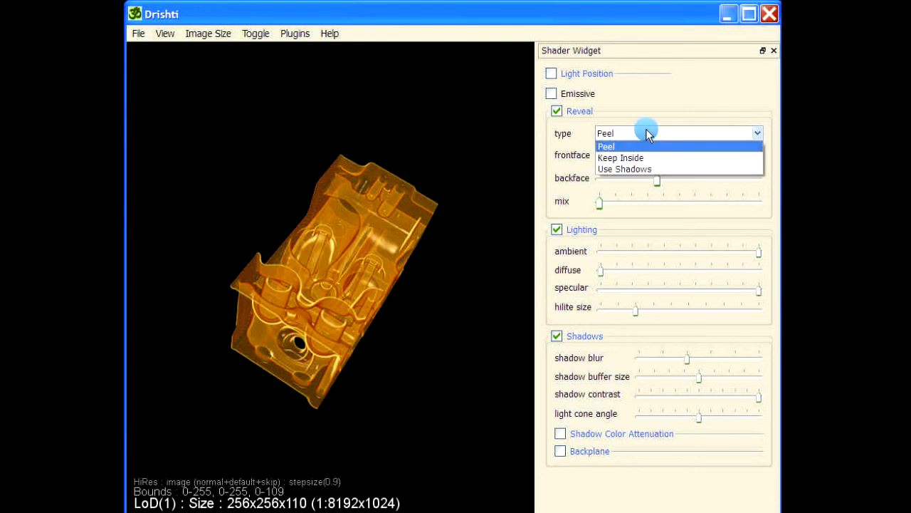
pyautogui.click(643, 146)
pyautogui.moveTo(666, 161); pyautogui.dragTo(757, 164)
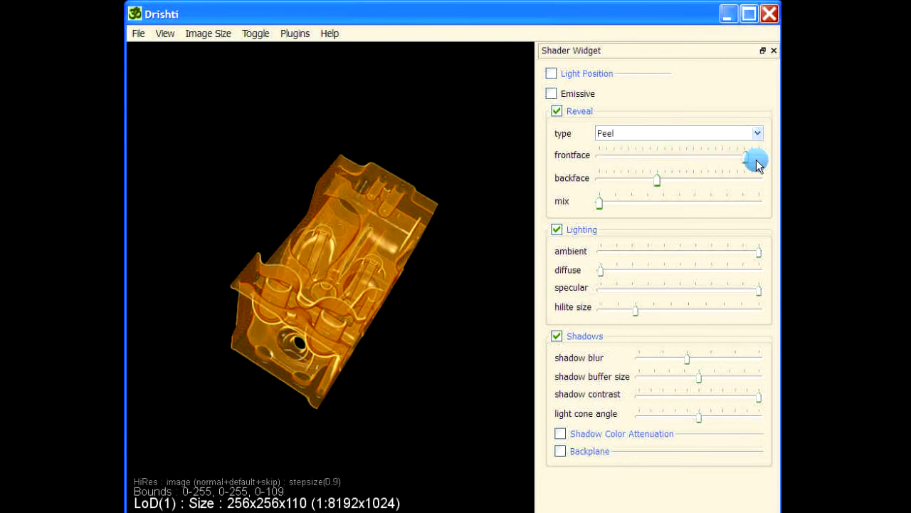
pyautogui.click(662, 134)
pyautogui.click(645, 159)
pyautogui.moveTo(379, 378)
pyautogui.mouseDown()
pyautogui.moveTo(356, 216)
pyautogui.moveTo(423, 232)
pyautogui.moveTo(369, 381)
pyautogui.mouseUp()
pyautogui.moveTo(414, 420); pyautogui.dragTo(181, 266)
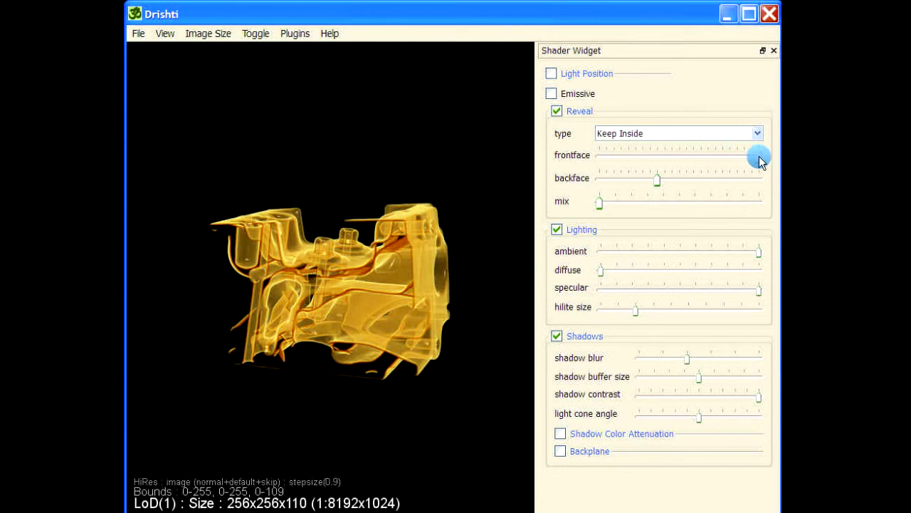
# Set the Keep Inside frontface to about half, the backface to about a third and the mix to about 15% of their ranges.
pyautogui.moveTo(758, 157); pyautogui.dragTo(679, 162)
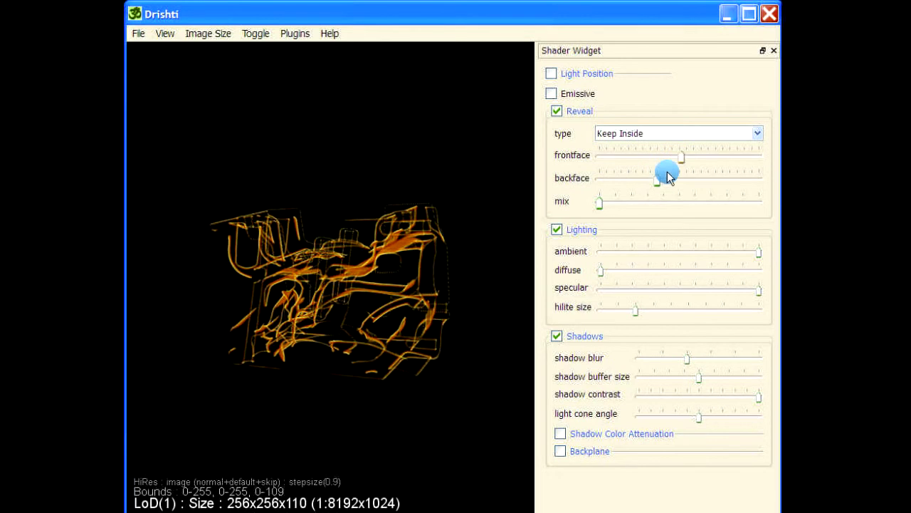
pyautogui.moveTo(145, 324); pyautogui.dragTo(319, 429)
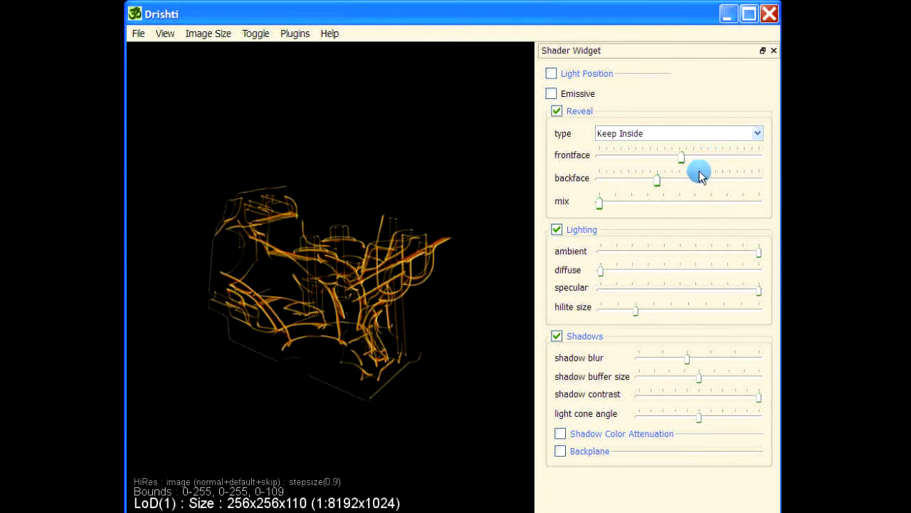
pyautogui.click(649, 184)
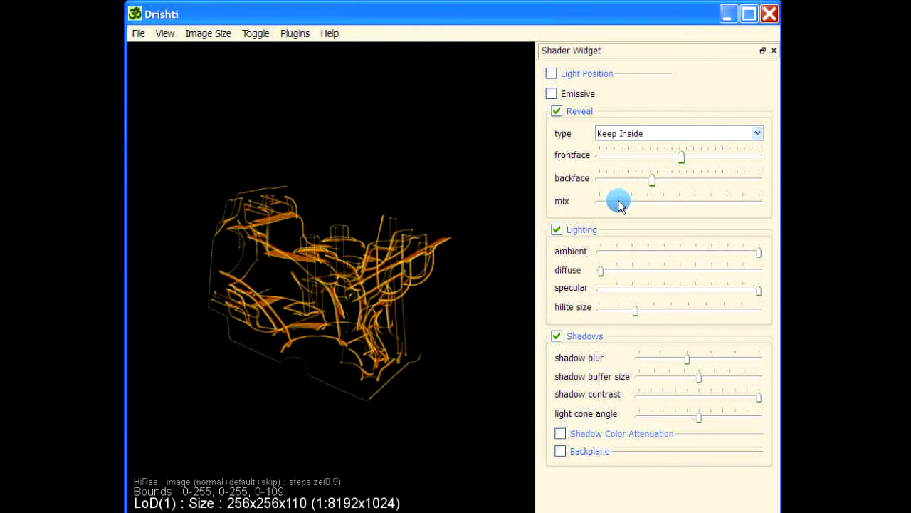
pyautogui.moveTo(388, 402)
pyautogui.mouseDown()
pyautogui.moveTo(187, 418)
pyautogui.moveTo(390, 416)
pyautogui.moveTo(275, 415)
pyautogui.moveTo(394, 398)
pyautogui.mouseUp()
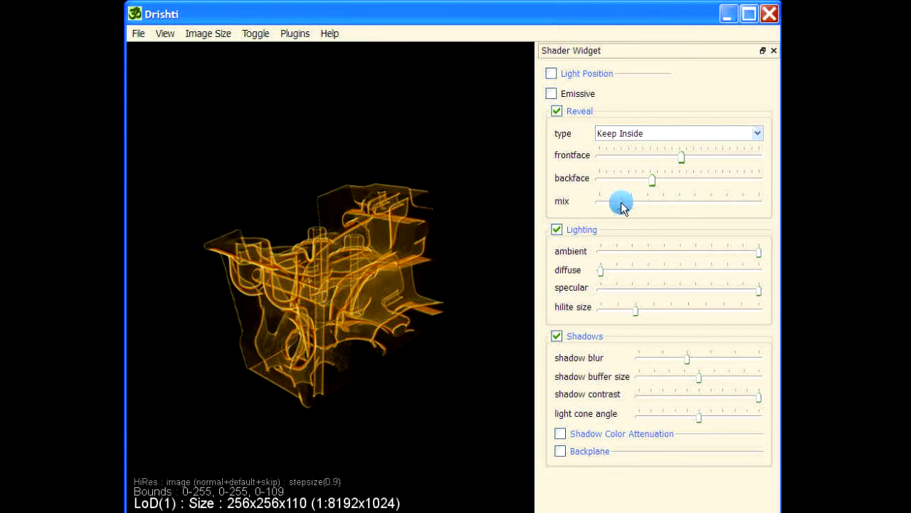
pyautogui.moveTo(631, 206); pyautogui.dragTo(623, 203)
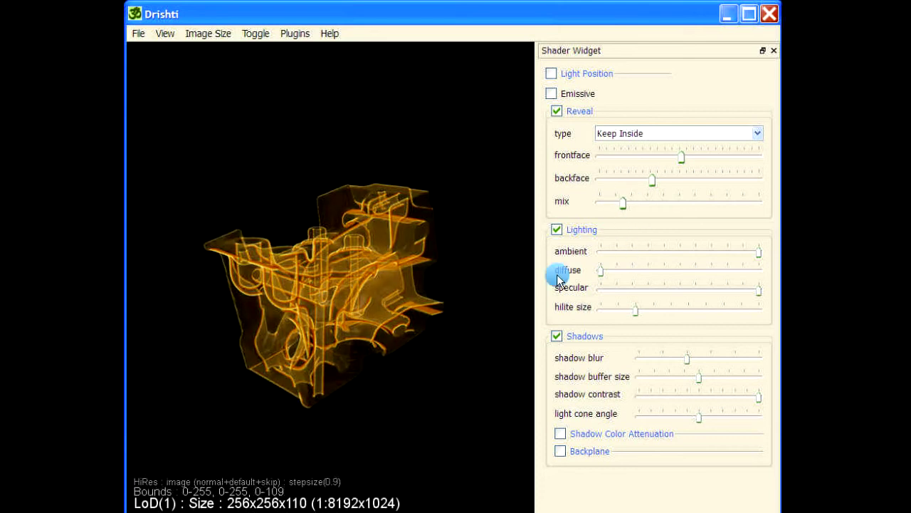
pyautogui.moveTo(299, 435)
pyautogui.mouseDown()
pyautogui.moveTo(398, 414)
pyautogui.moveTo(307, 425)
pyautogui.moveTo(397, 419)
pyautogui.moveTo(435, 301)
pyautogui.moveTo(420, 169)
pyautogui.moveTo(387, 114)
pyautogui.moveTo(377, 136)
pyautogui.moveTo(430, 387)
pyautogui.moveTo(429, 378)
pyautogui.mouseUp()
# Try the frontface at about a fifth, the backface at about a tenth and the mix at its minimum, and rotate the part.
pyautogui.click(680, 158)
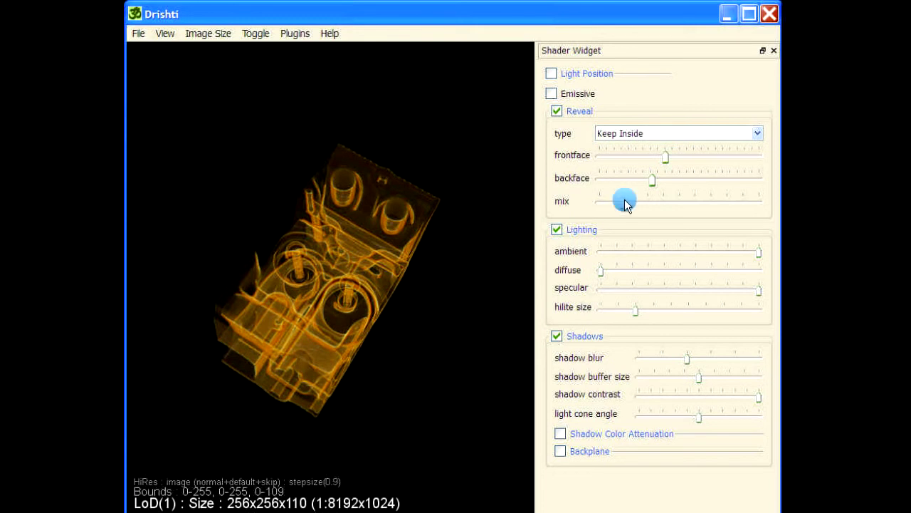
pyautogui.moveTo(651, 180); pyautogui.dragTo(621, 182)
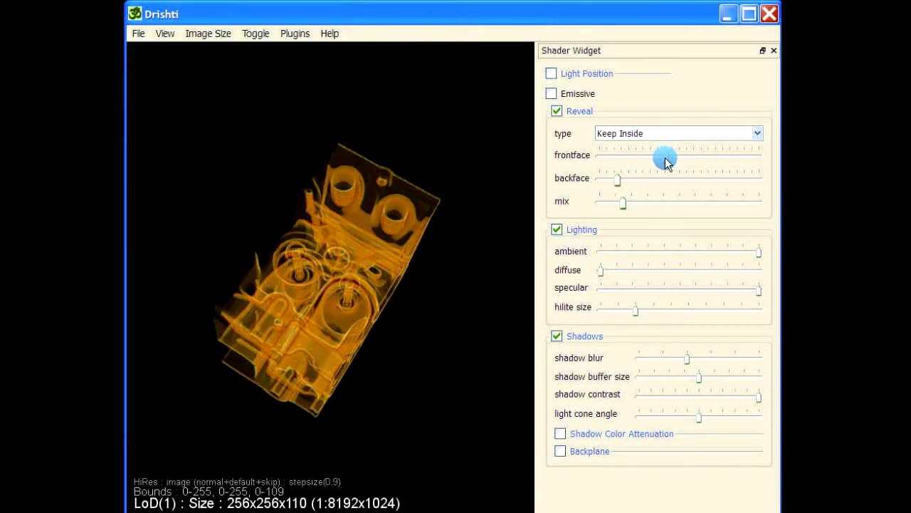
pyautogui.moveTo(663, 157); pyautogui.dragTo(636, 163)
pyautogui.moveTo(494, 291); pyautogui.dragTo(427, 313)
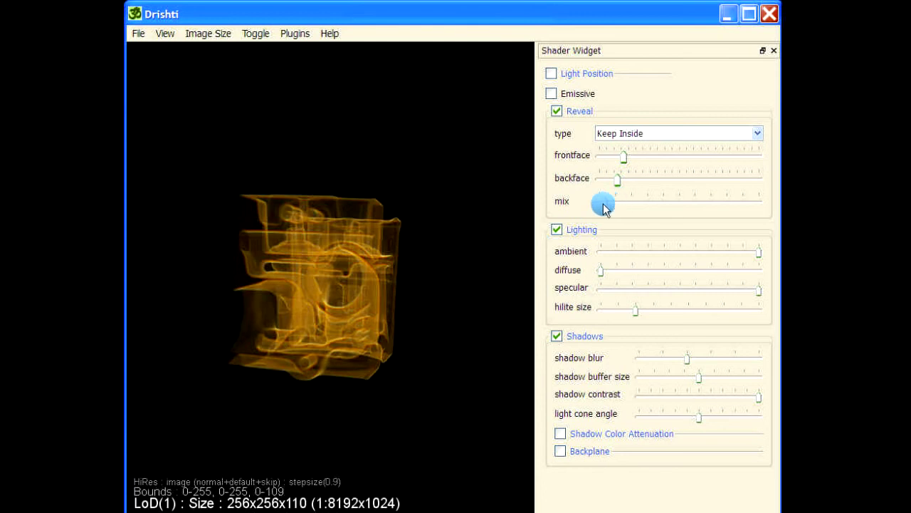
pyautogui.moveTo(624, 157); pyautogui.dragTo(629, 161)
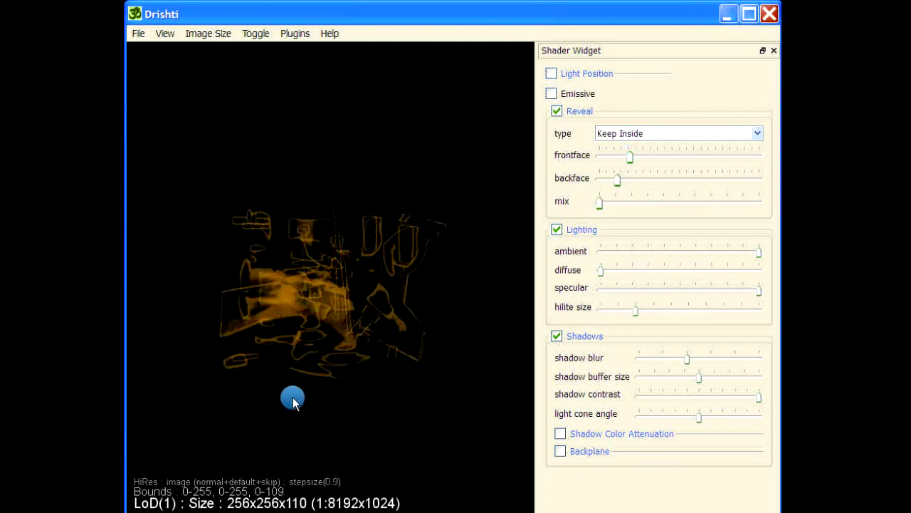
pyautogui.moveTo(293, 400); pyautogui.dragTo(386, 411)
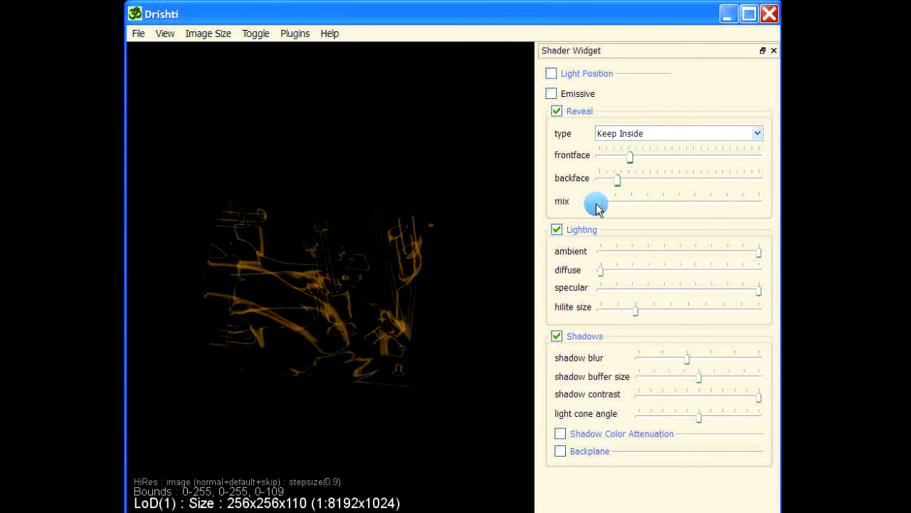
# Set the frontface to about 60%, the backface to about half and the mix to about a tenth, and inspect the part from several sides.
pyautogui.moveTo(614, 192); pyautogui.dragTo(675, 184)
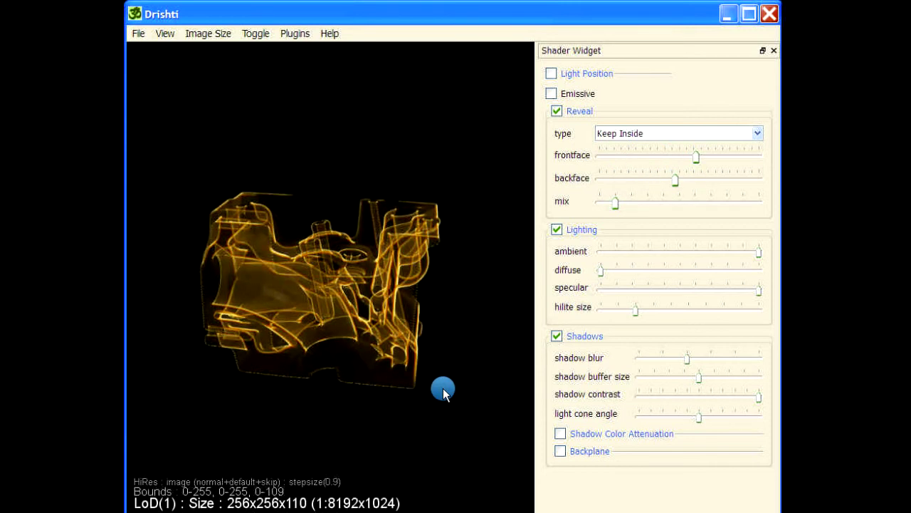
pyautogui.moveTo(443, 387); pyautogui.dragTo(371, 395)
pyautogui.moveTo(476, 153); pyautogui.dragTo(380, 104)
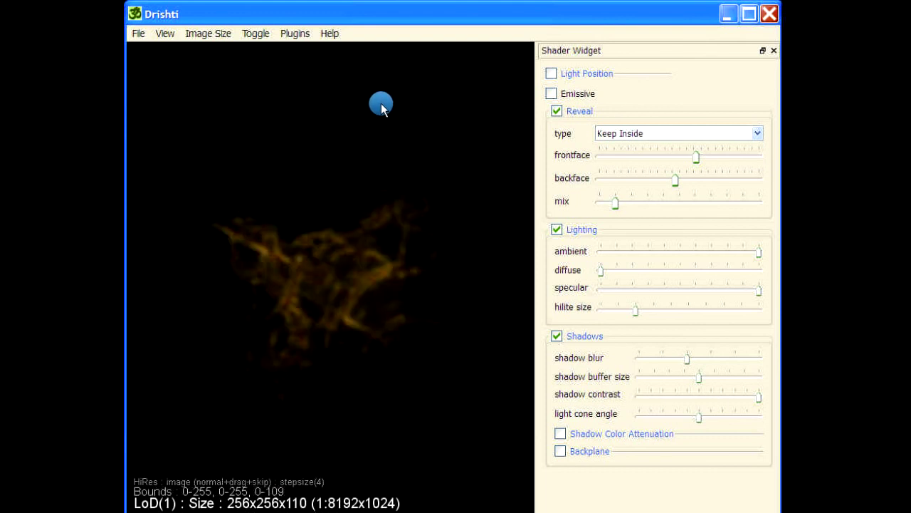
pyautogui.moveTo(248, 146); pyautogui.dragTo(416, 110)
pyautogui.moveTo(338, 101); pyautogui.dragTo(289, 178)
pyautogui.moveTo(379, 440); pyautogui.dragTo(399, 446)
pyautogui.moveTo(409, 399); pyautogui.dragTo(463, 427)
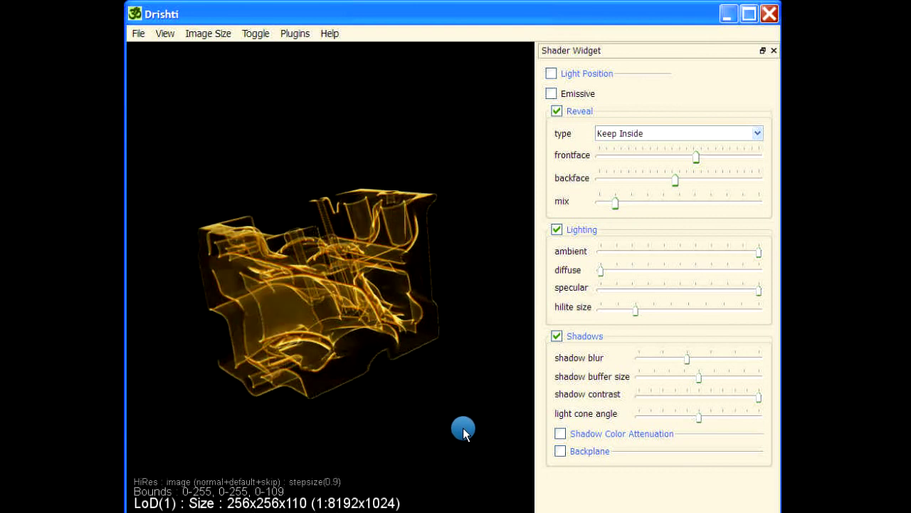
pyautogui.moveTo(430, 94); pyautogui.dragTo(456, 116)
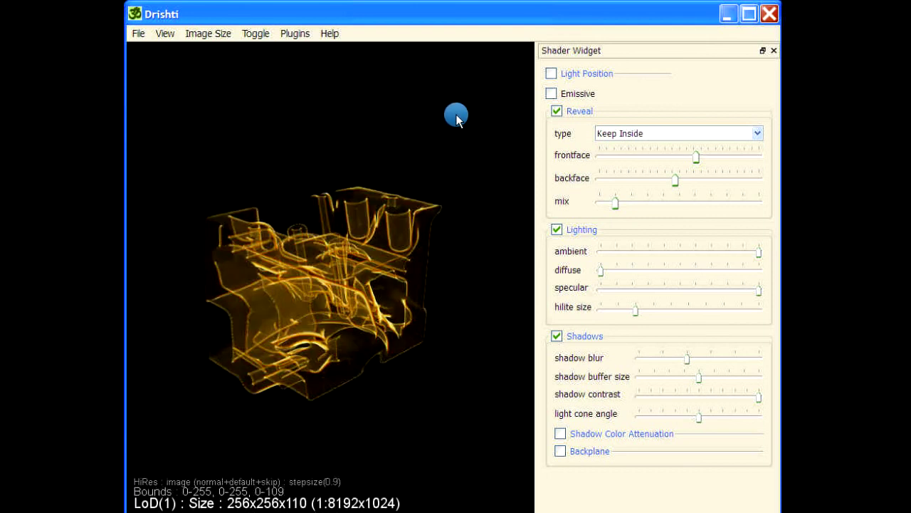